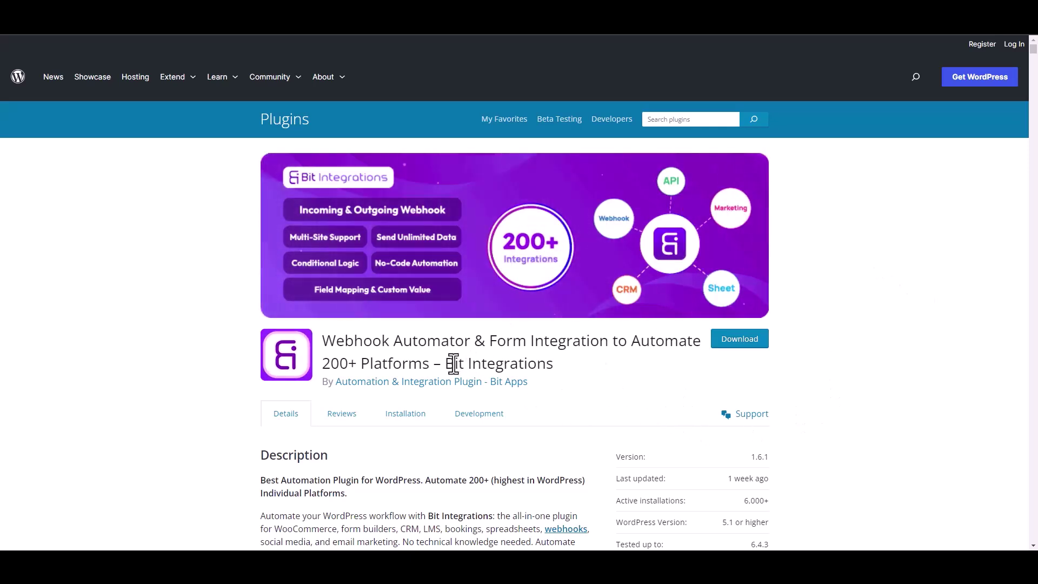
# Start a new integration and search the trigger list for 'forminator'.
pyautogui.moveTo(446, 363); pyautogui.dragTo(566, 374)
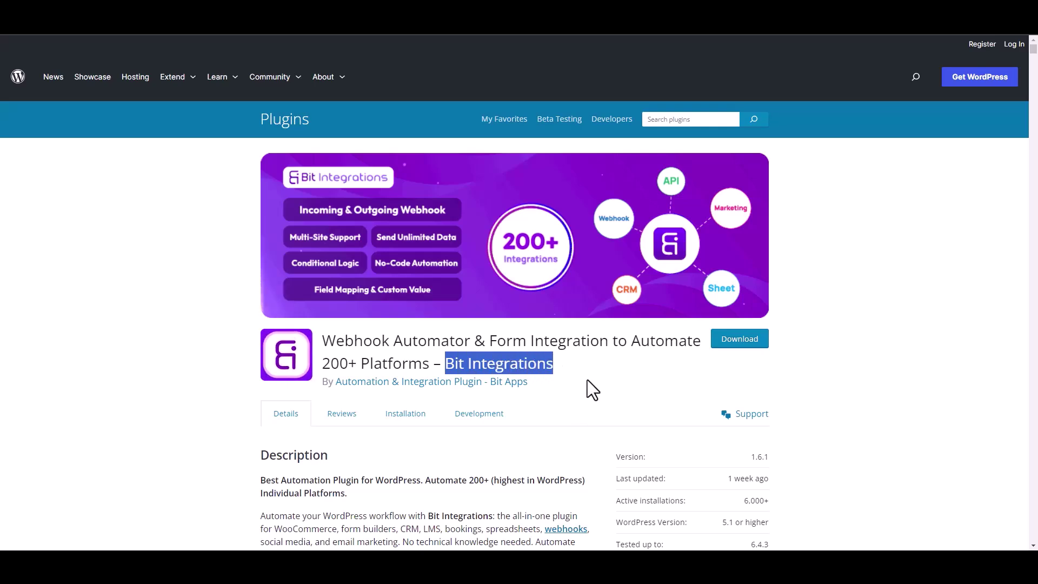
pyautogui.click(573, 378)
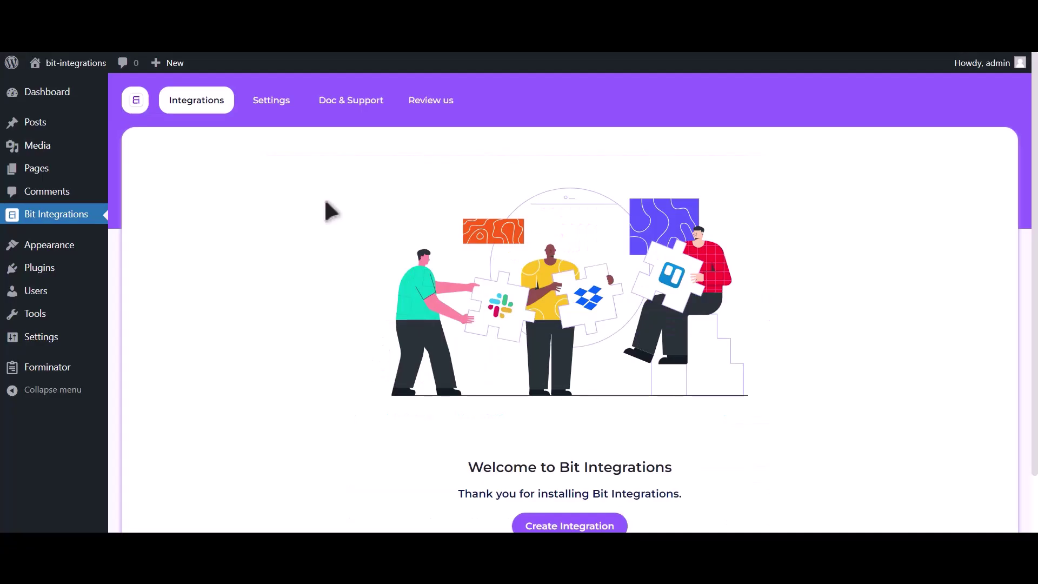
pyautogui.scroll(-1, 324, 209)
pyautogui.click(583, 465)
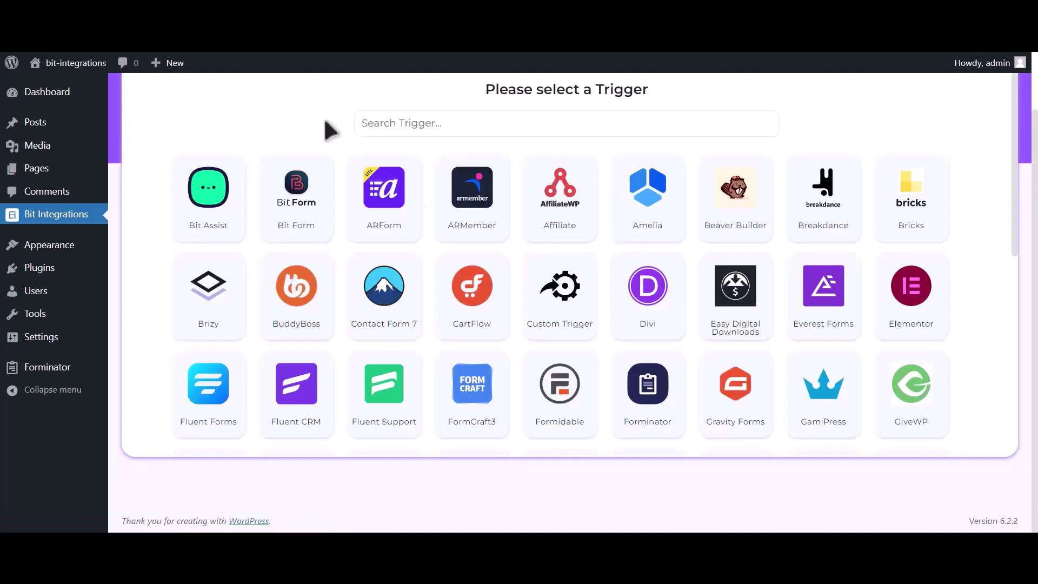
pyautogui.click(411, 117)
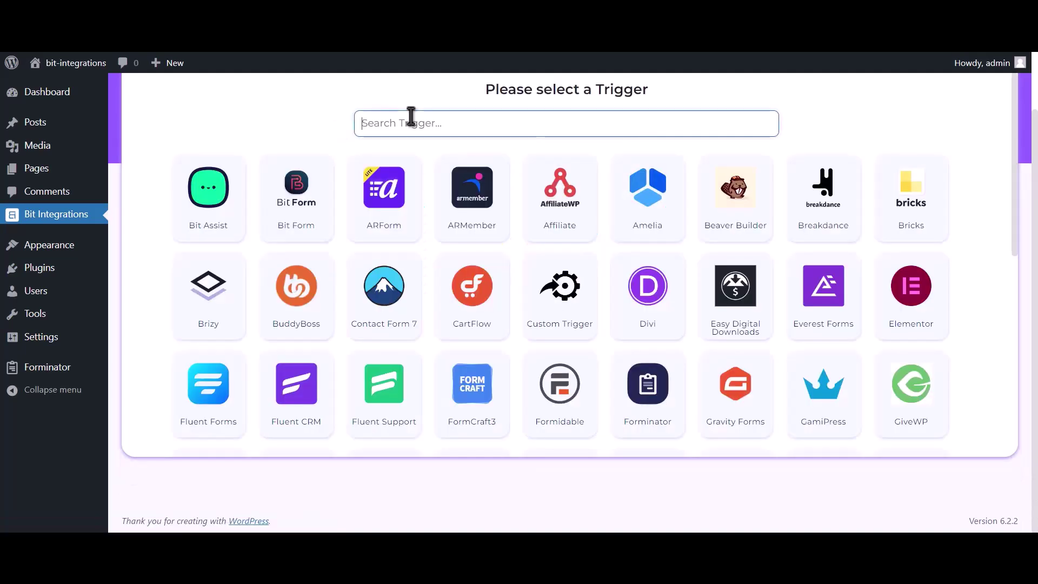
pyautogui.write('formin')
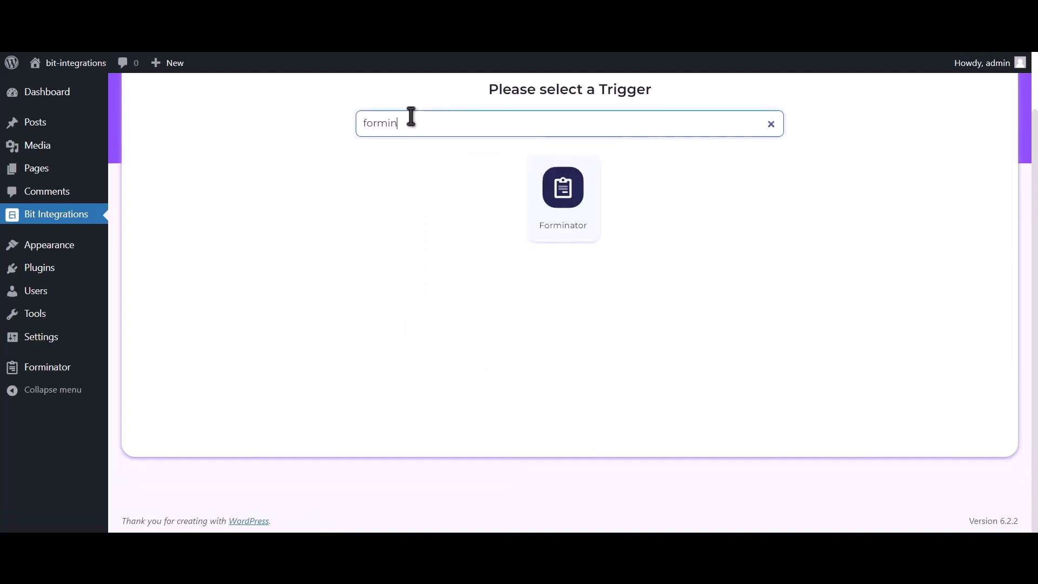
pyautogui.write('ator')
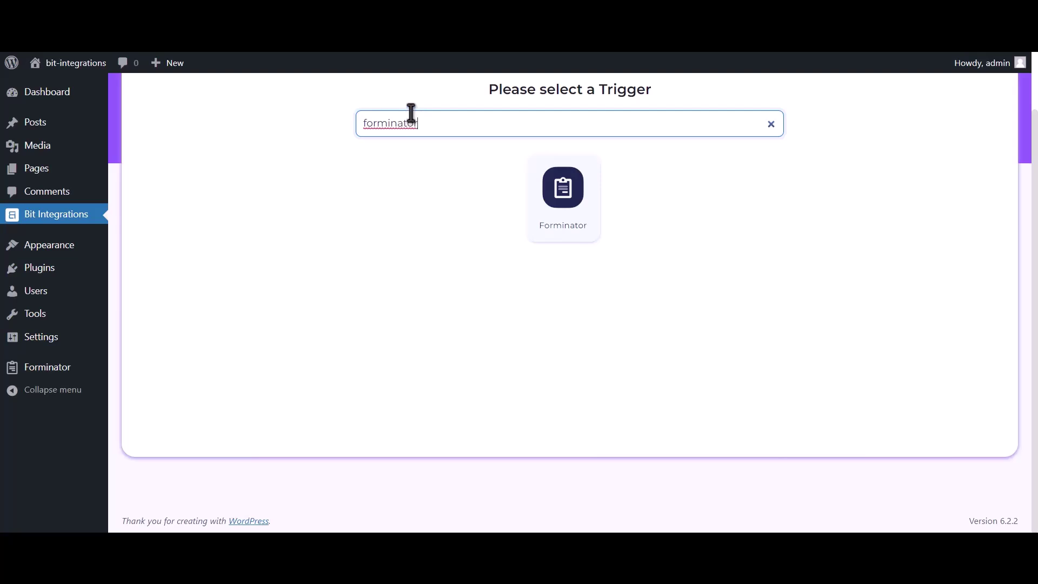
# Choose Forminator as the trigger with the contact-us form, then continue.
pyautogui.click(558, 219)
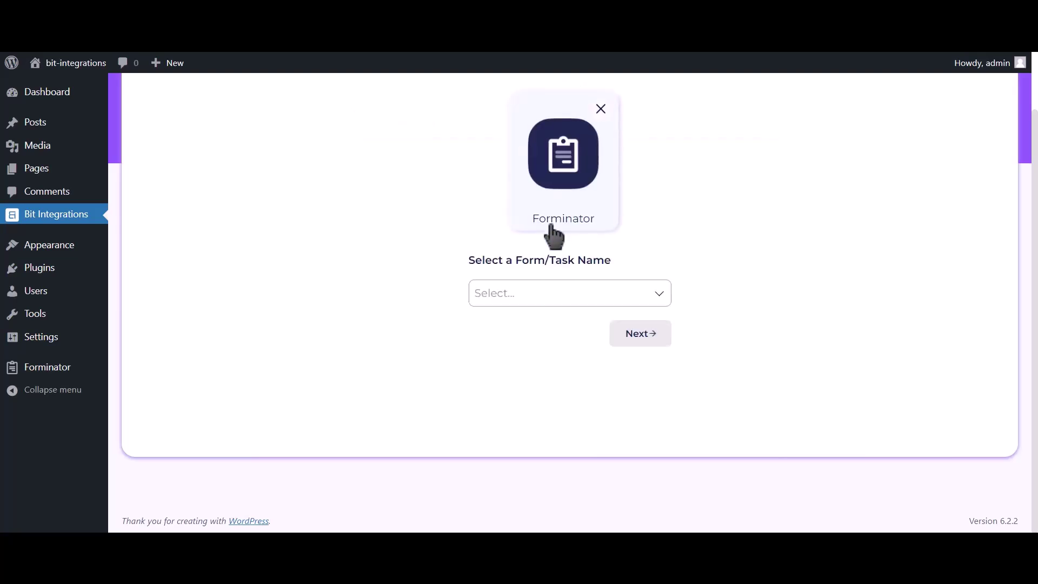
pyautogui.click(540, 294)
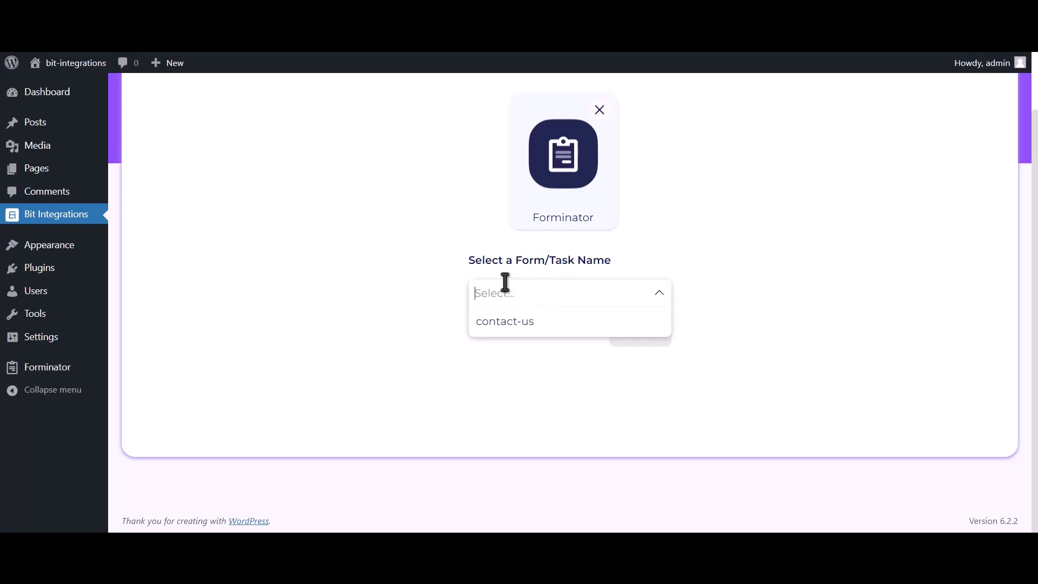
pyautogui.click(570, 329)
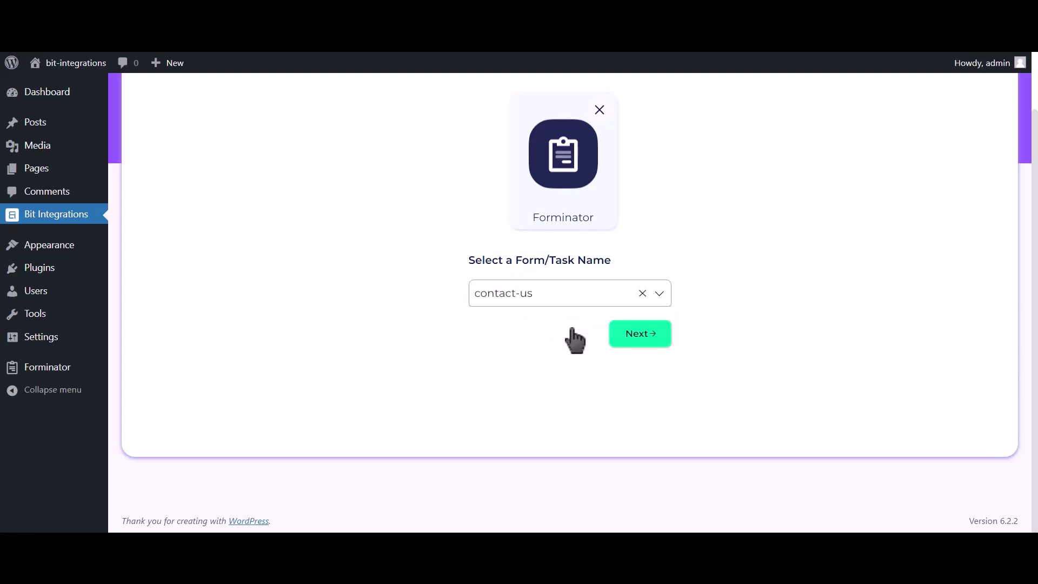
pyautogui.click(651, 342)
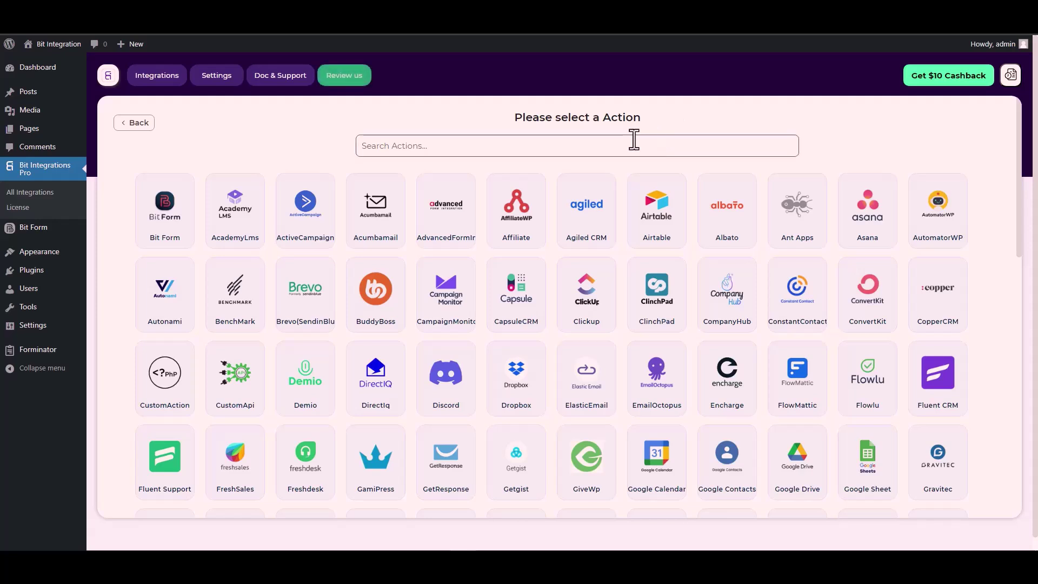
# Pick CustomApi as the action after searching 'cus', and show its auth protocol choices.
pyautogui.click(634, 143)
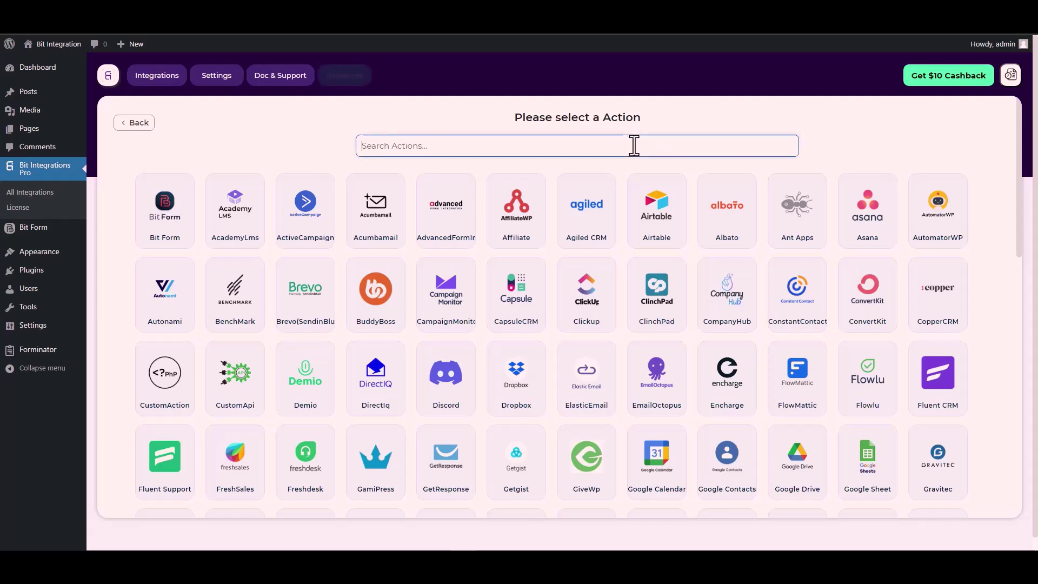
pyautogui.write('cus')
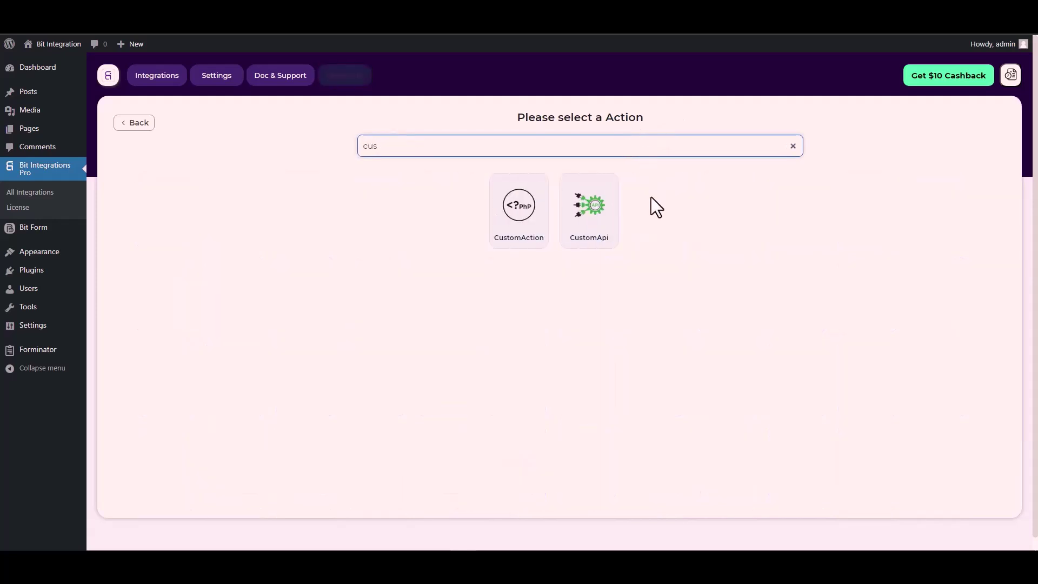
pyautogui.click(592, 222)
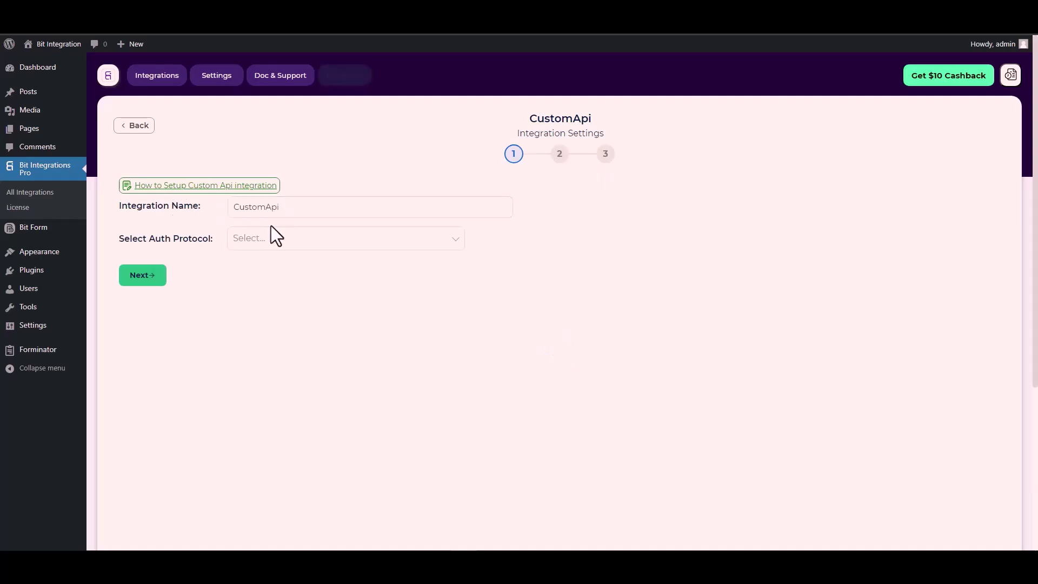
pyautogui.click(265, 240)
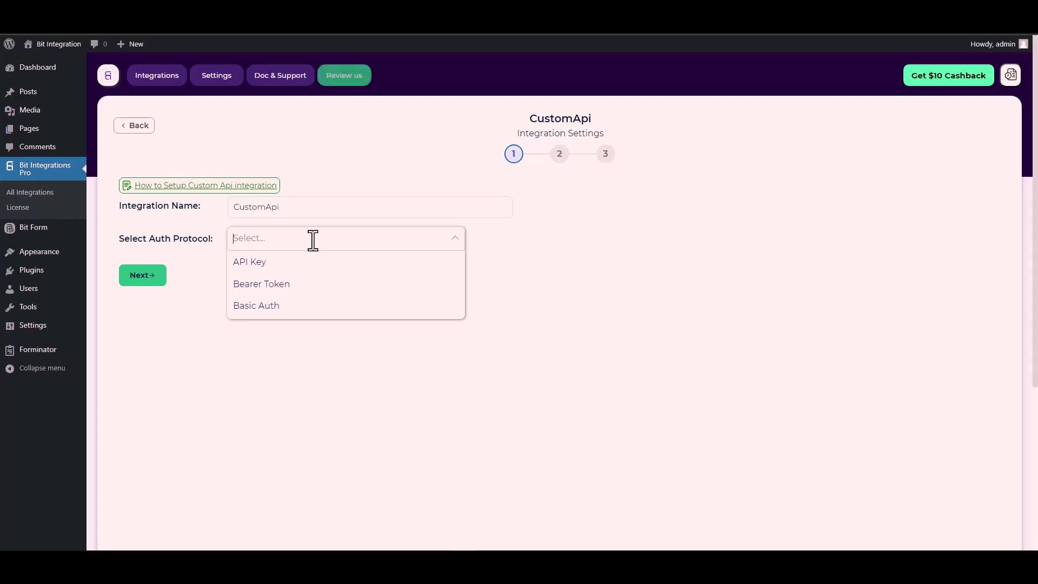
# Use API Key authentication and grab 'Bitform-Api-Key' from the Bit Form docs.
pyautogui.click(268, 264)
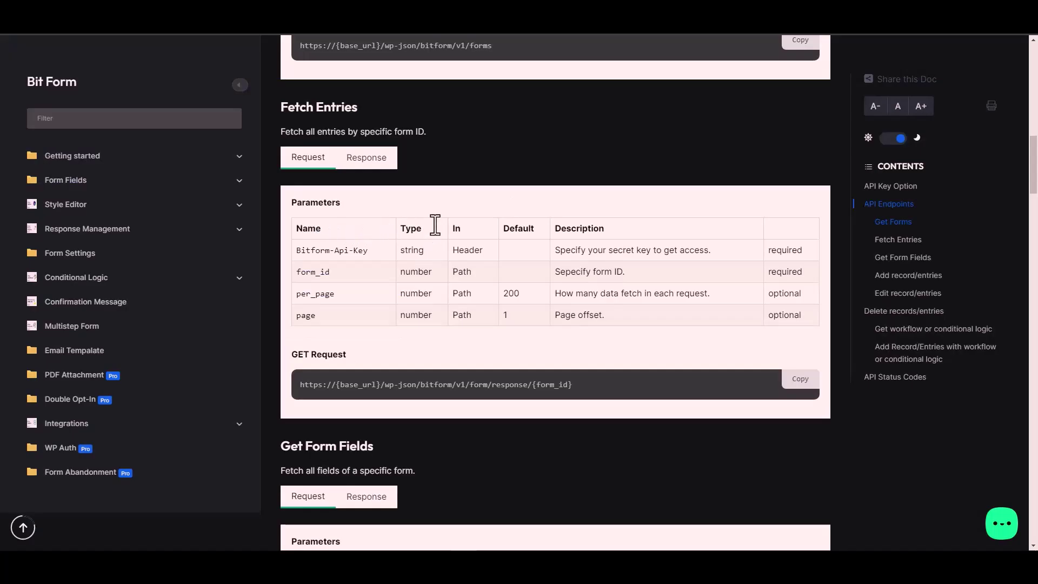
pyautogui.tripleClick(351, 251)
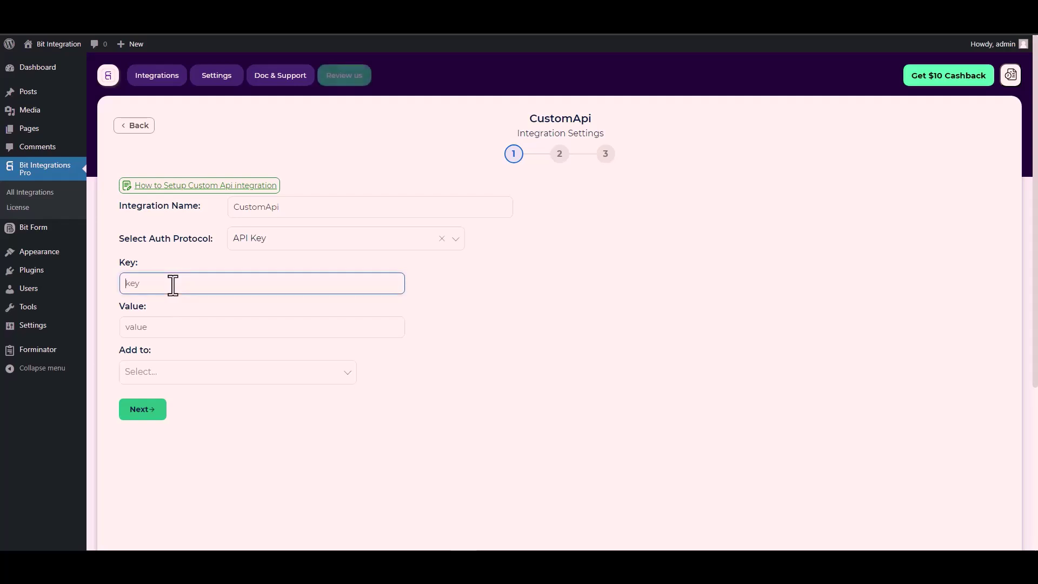
# Paste Bitform-Api-Key into the Key field and copy Bit Form's API key.
pyautogui.hotkey('ctrl', 'v')
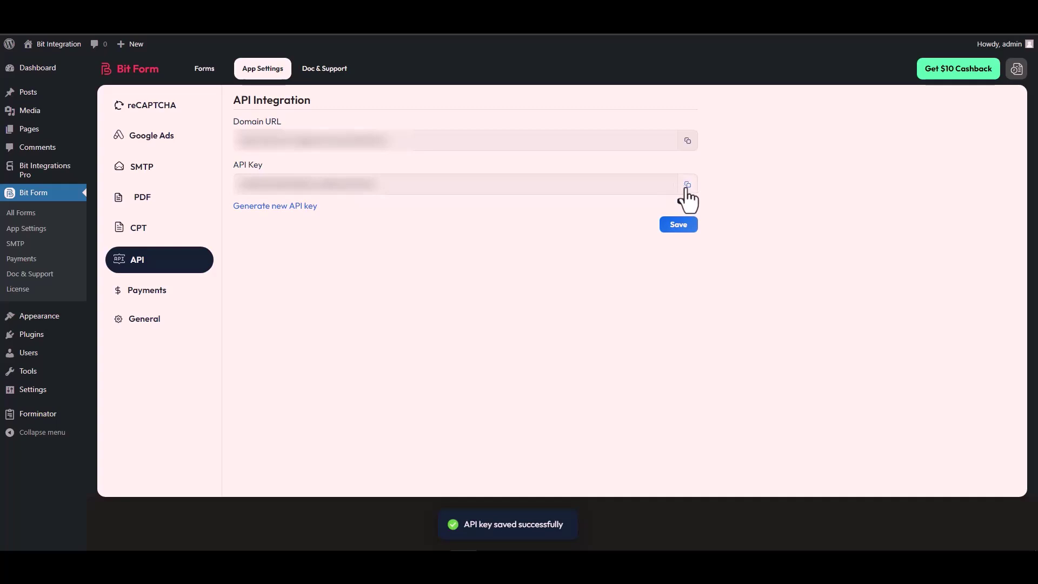
pyautogui.click(687, 185)
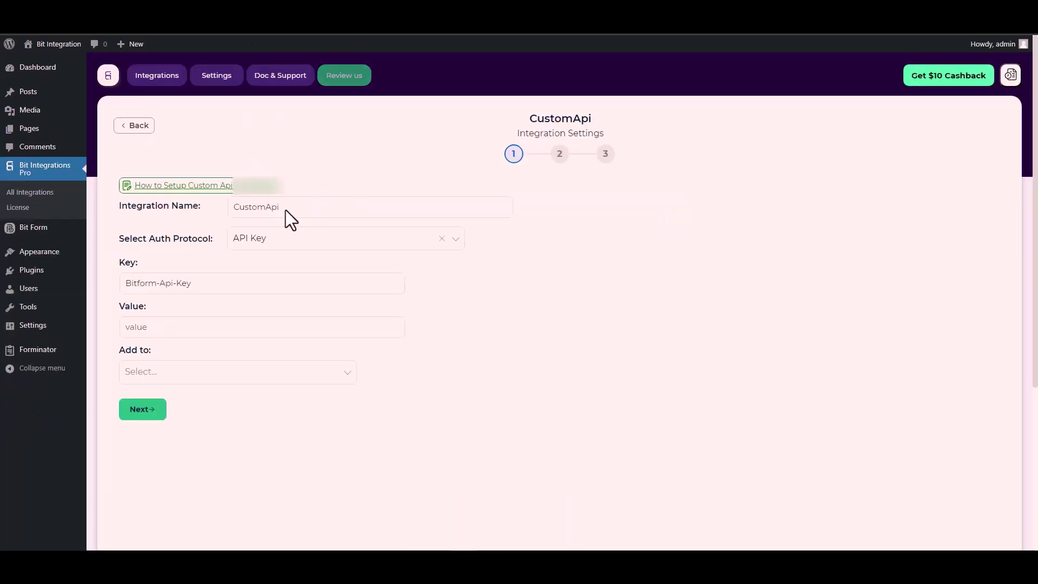
# Put the Bit Form API key in the Value field and send it in the Header.
pyautogui.click(145, 329)
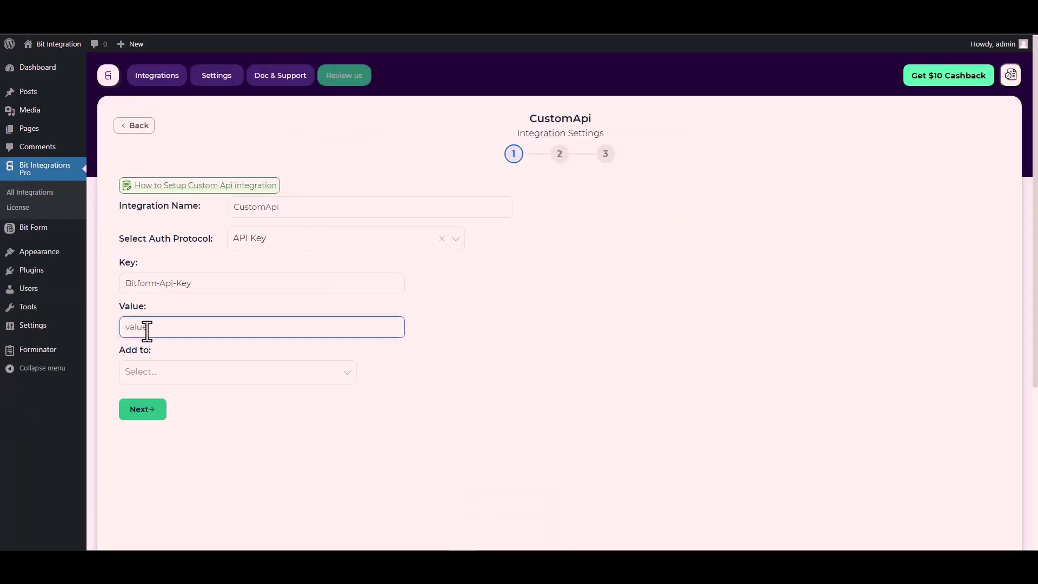
pyautogui.hotkey('ctrl', 'v')
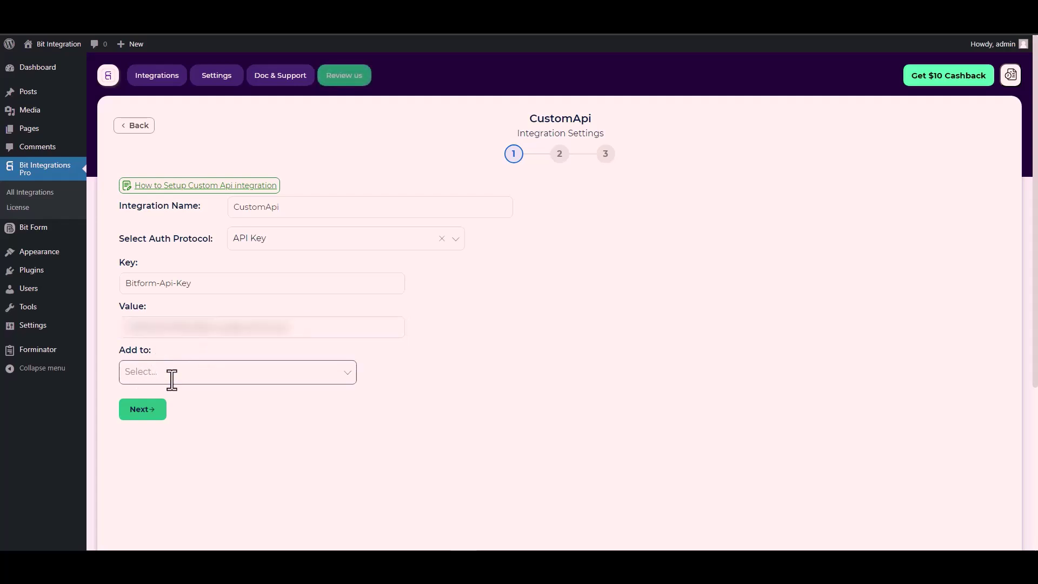
pyautogui.click(172, 379)
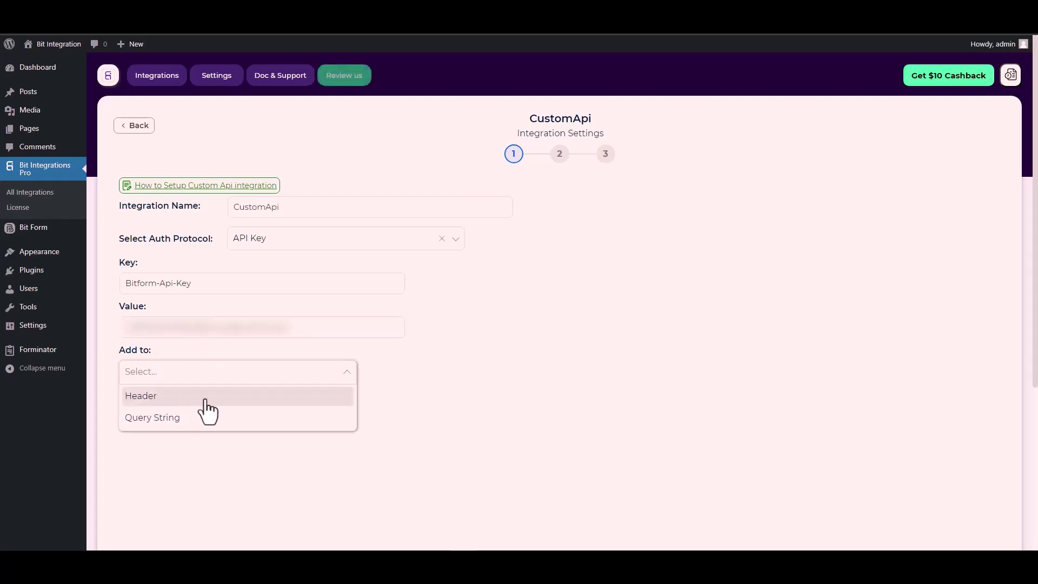
pyautogui.click(500, 382)
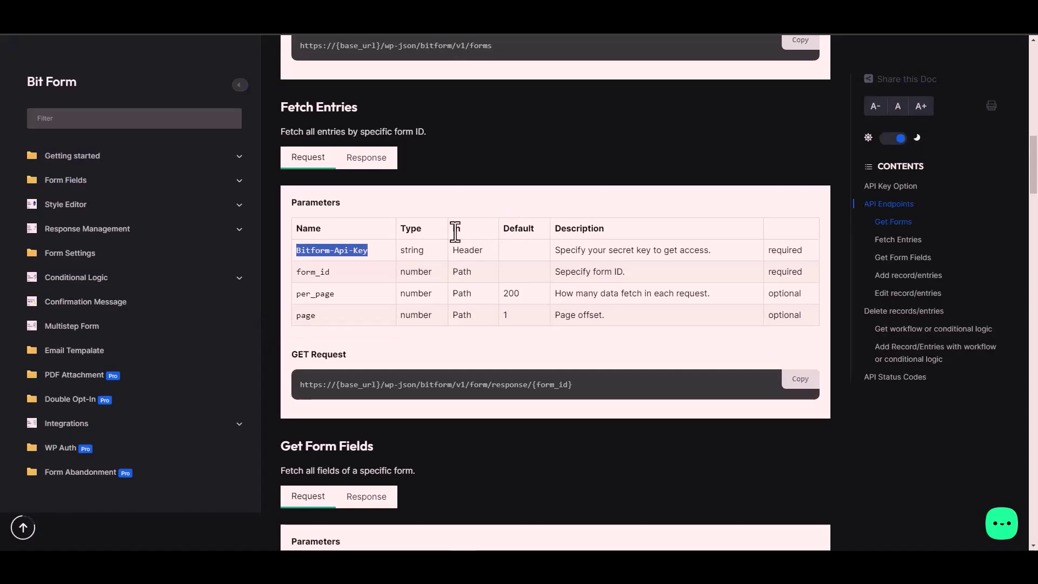
pyautogui.click(473, 250)
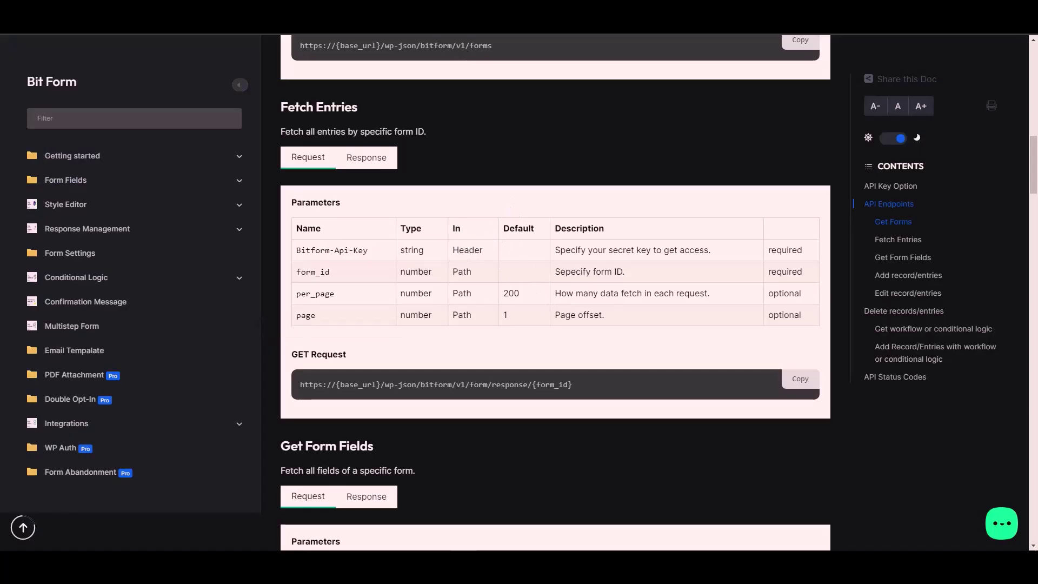
pyautogui.click(239, 281)
pyautogui.hotkey('ctrl', 'v')
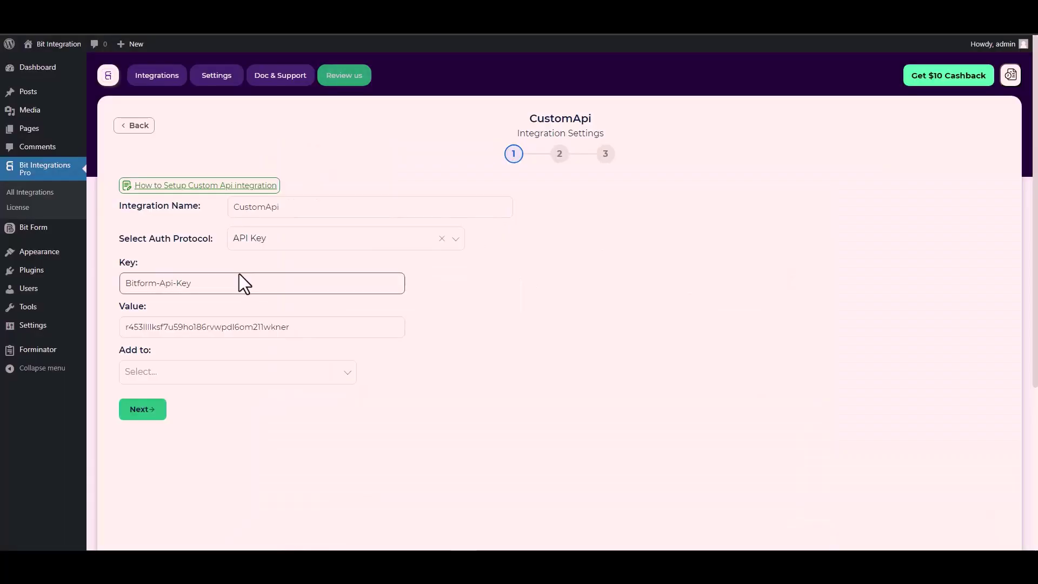
pyautogui.click(151, 367)
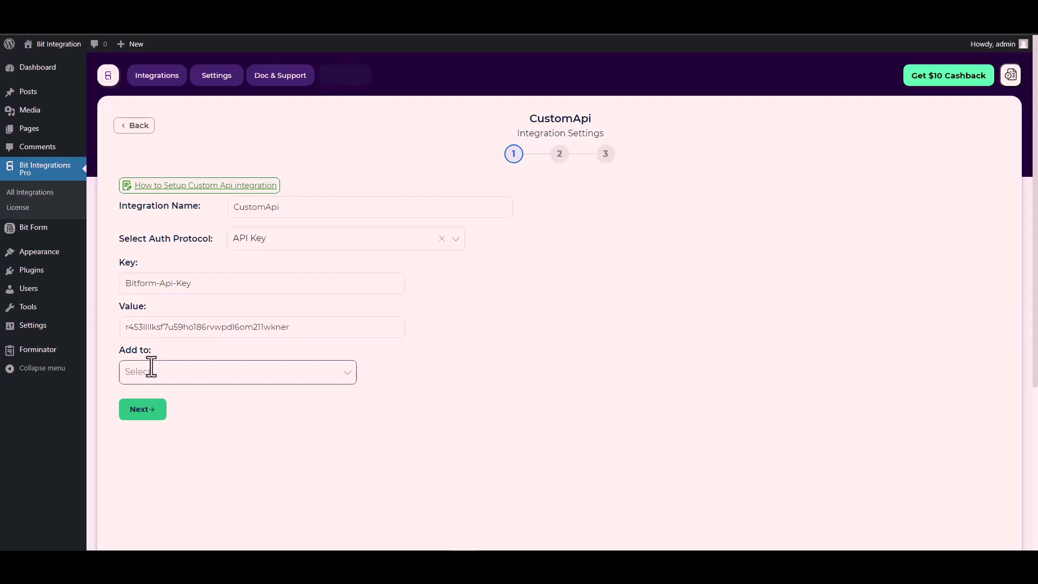
pyautogui.click(268, 373)
pyautogui.click(156, 398)
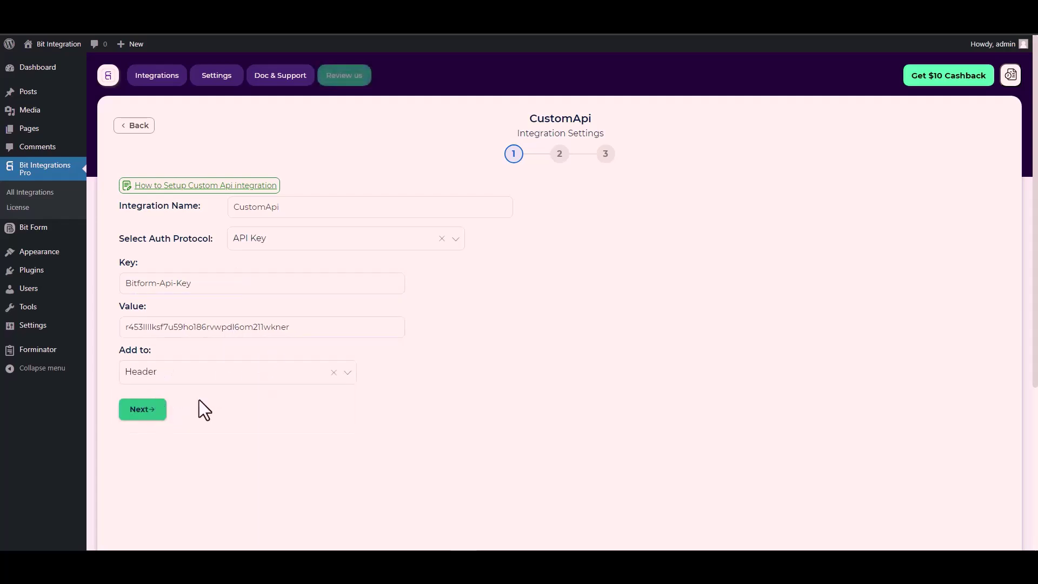
# Advance to the method step and set the request method to POST.
pyautogui.click(146, 412)
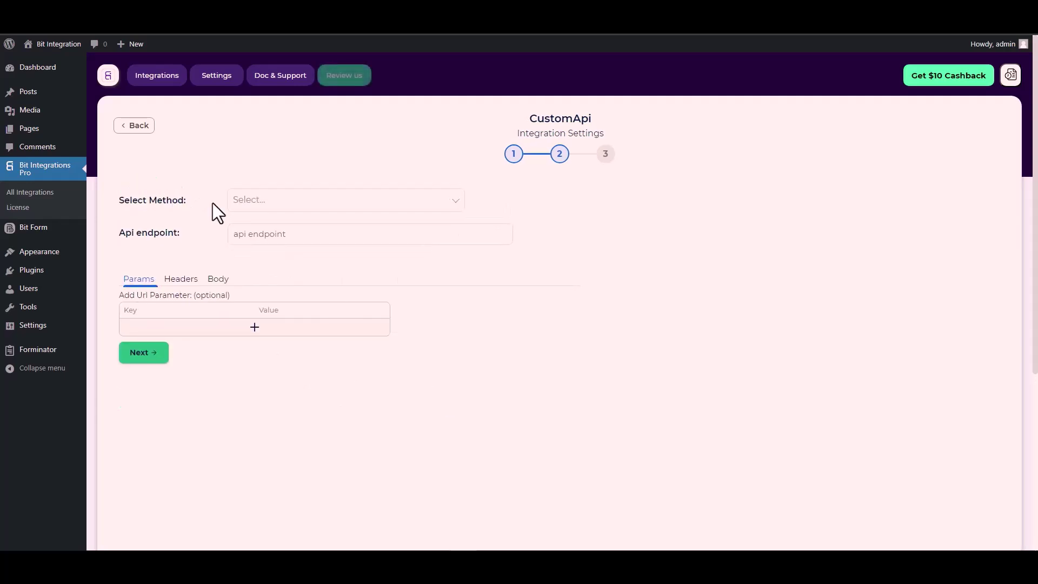
pyautogui.click(269, 201)
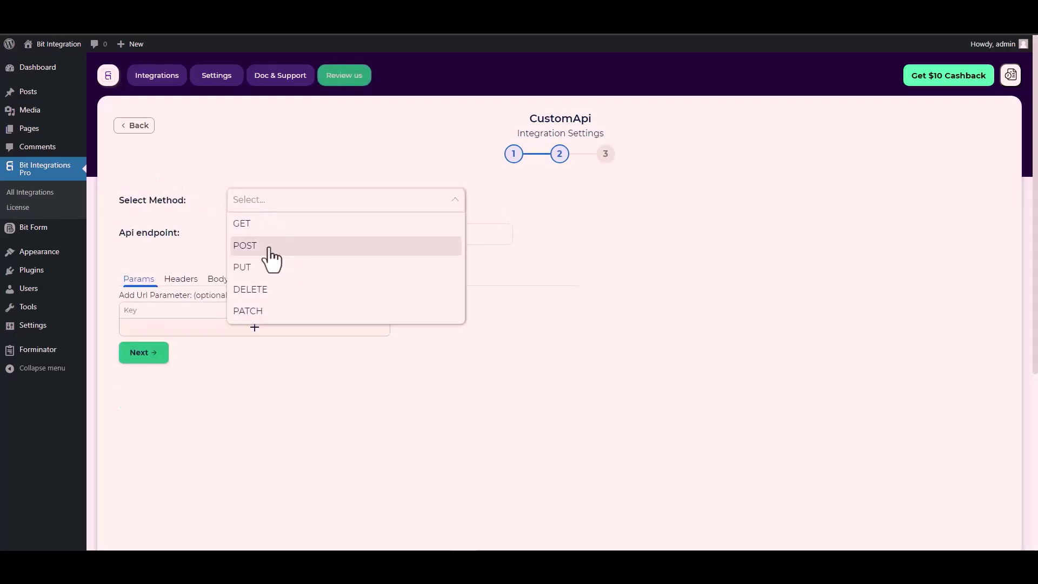
pyautogui.click(267, 247)
# Paste the Bit Form form-response URL as the endpoint and select the Contact Form's id.
pyautogui.scroll(-1, 174, 234)
pyautogui.click(257, 185)
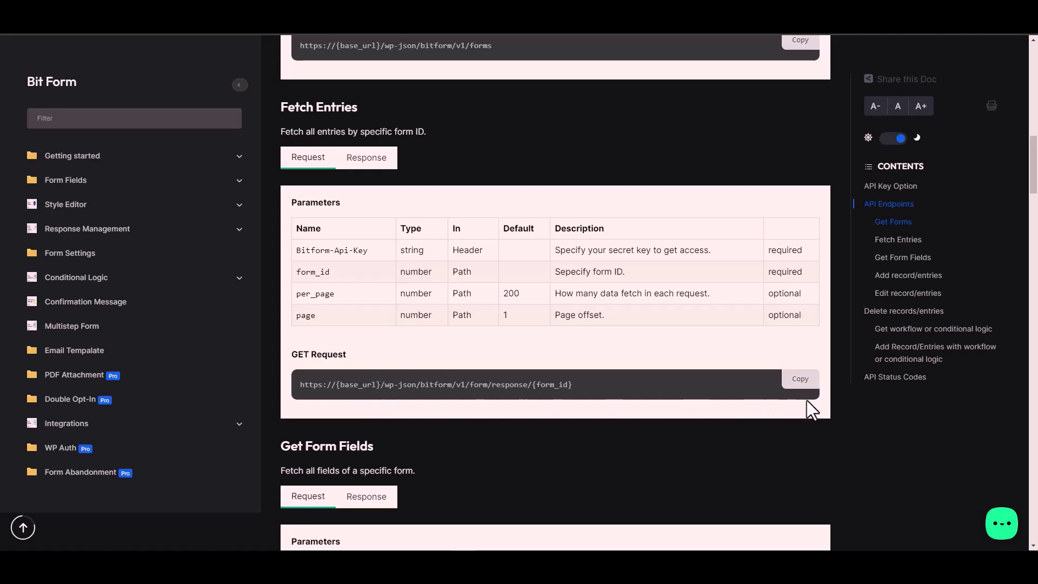
pyautogui.click(801, 379)
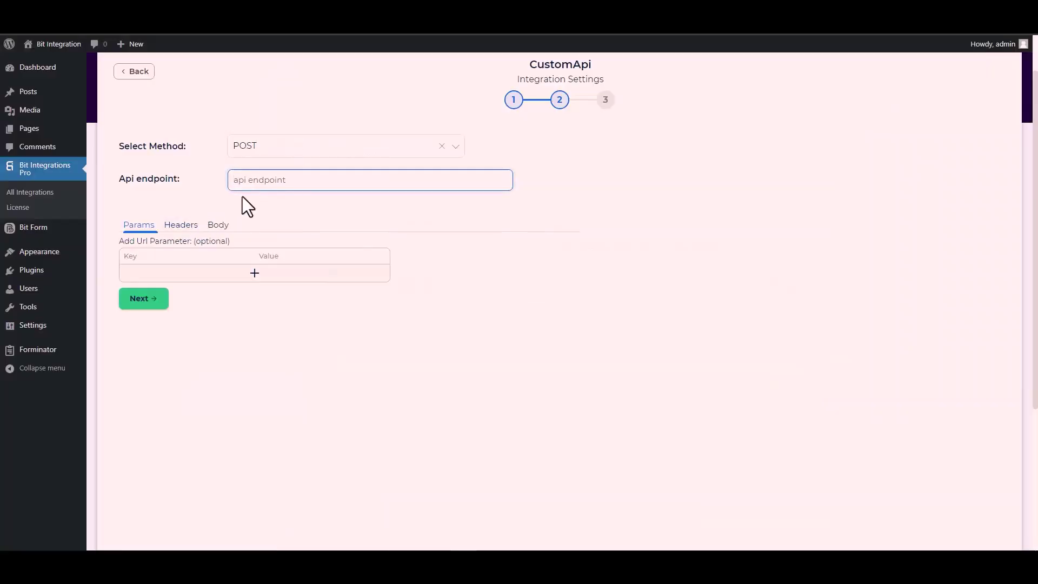
pyautogui.click(269, 180)
pyautogui.hotkey('ctrl', 'v')
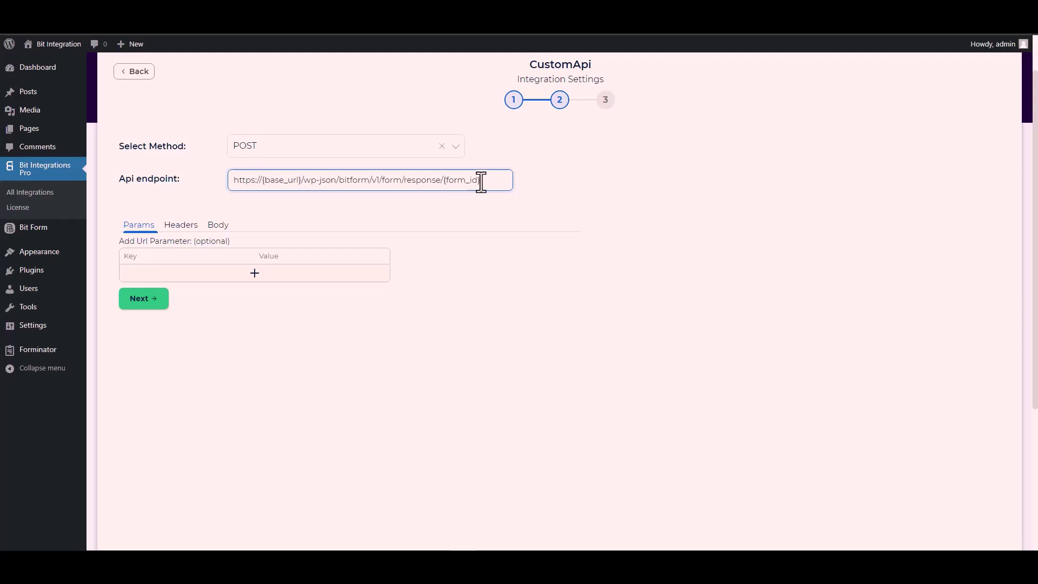
pyautogui.moveTo(480, 180); pyautogui.dragTo(449, 180)
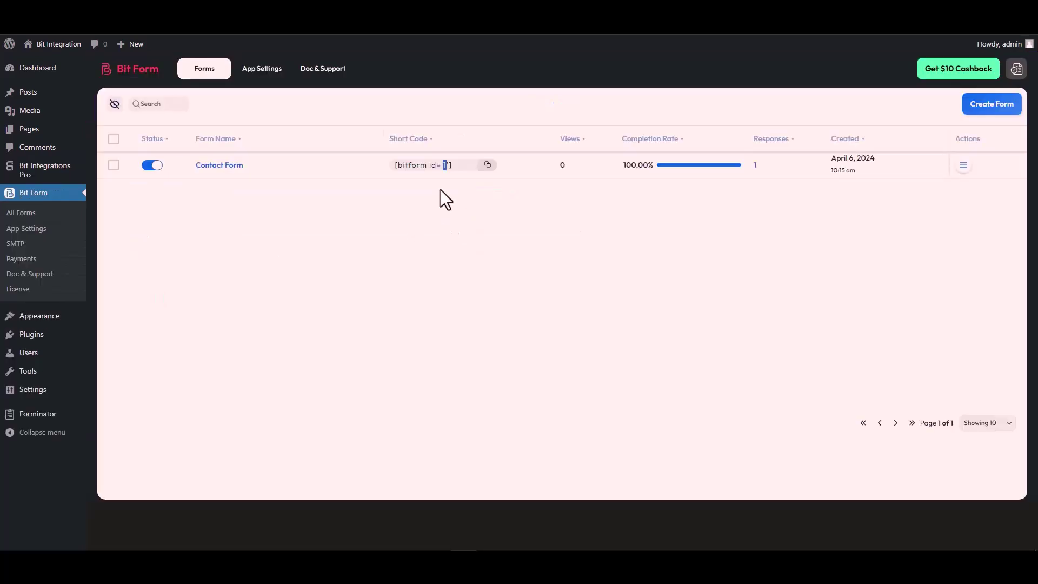
pyautogui.doubleClick(445, 165)
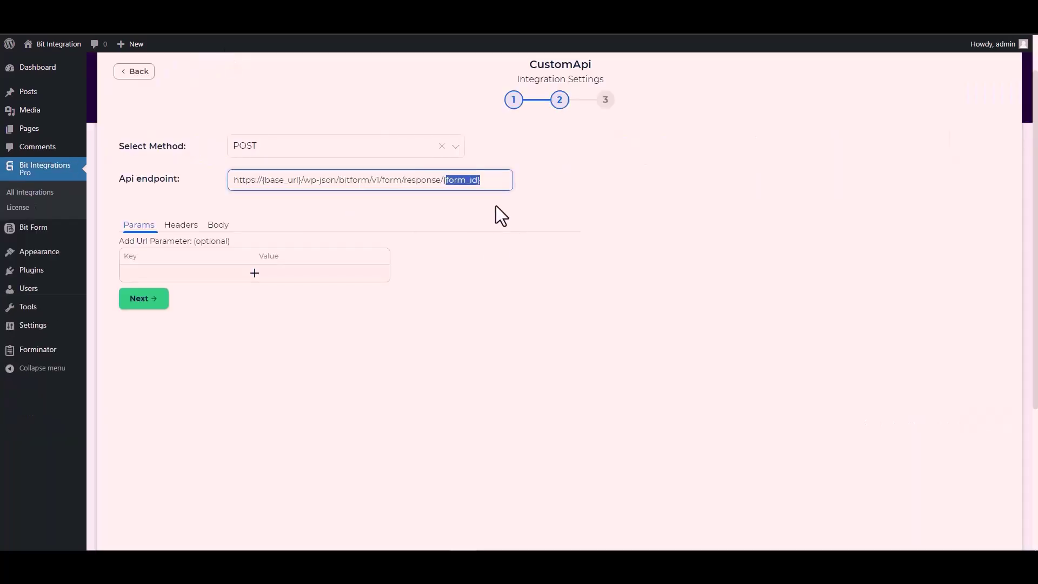
# Replace {form_id} with 1 so the endpoint ends in /response/1.
pyautogui.hotkey('ctrl', 'v')
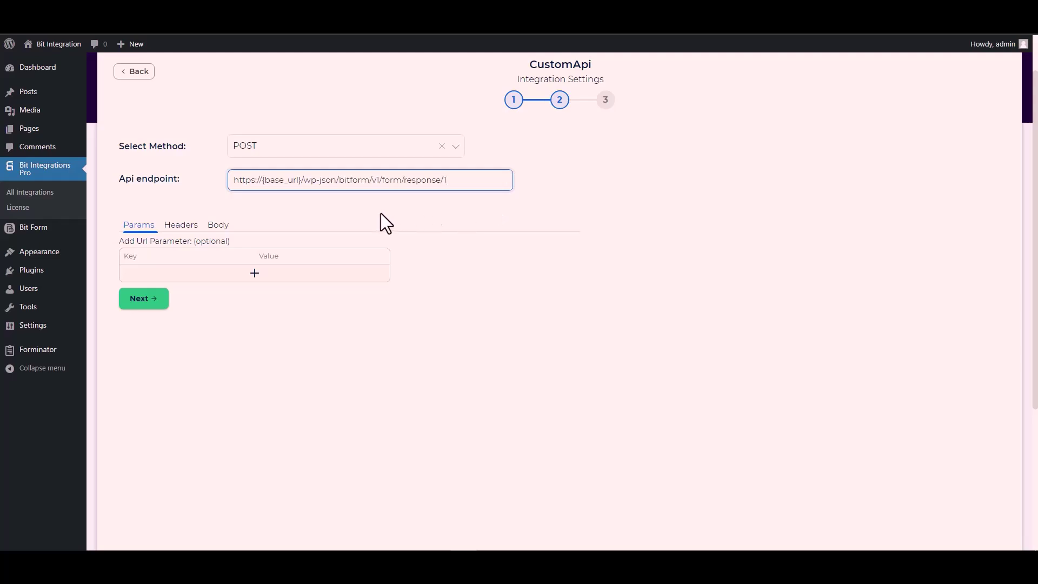
pyautogui.moveTo(301, 179); pyautogui.dragTo(263, 180)
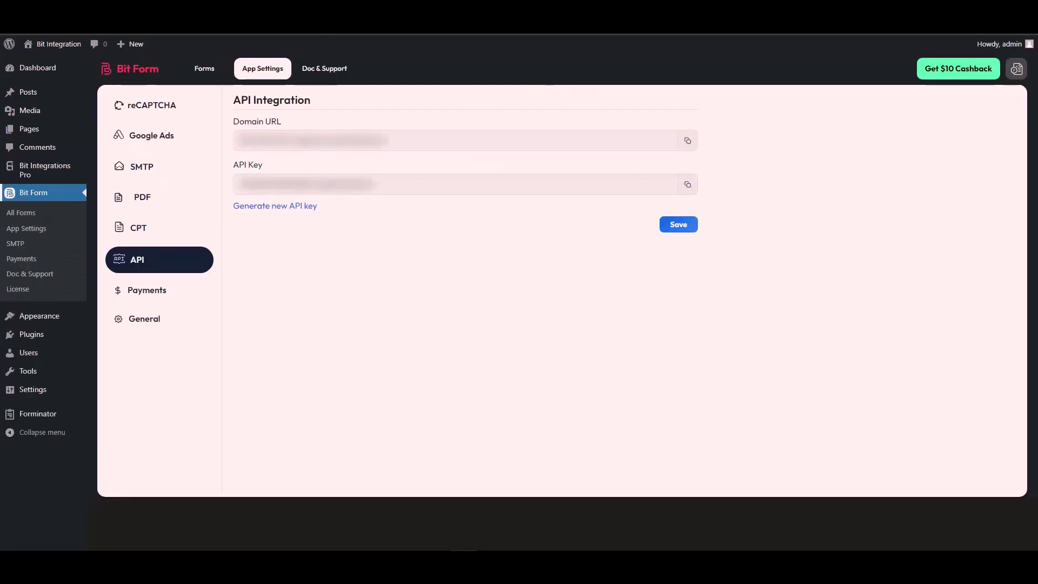
# Copy the Domain URL from Bit Form's API settings.
pyautogui.click(291, 142)
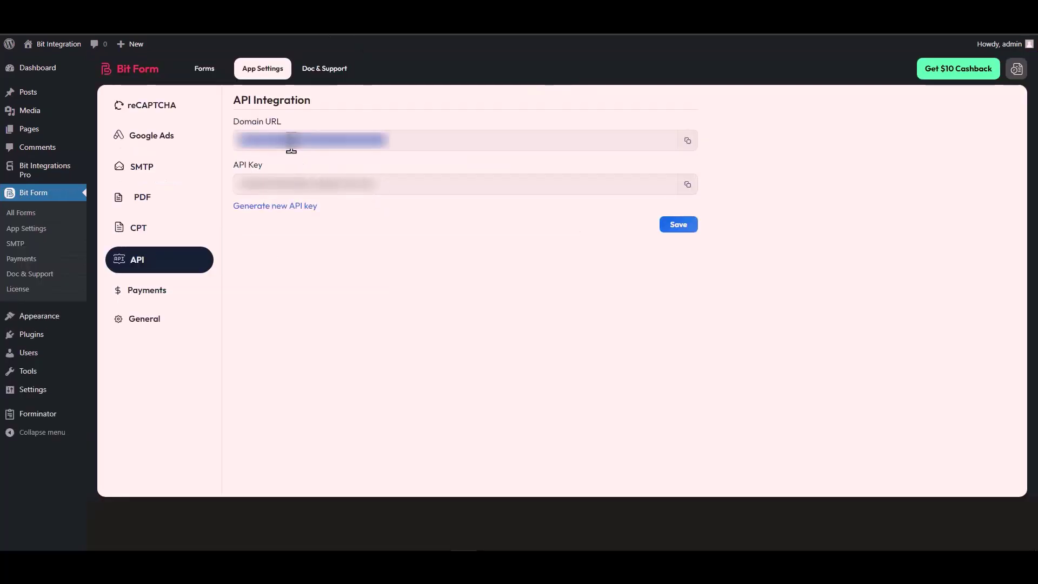
pyautogui.click(687, 141)
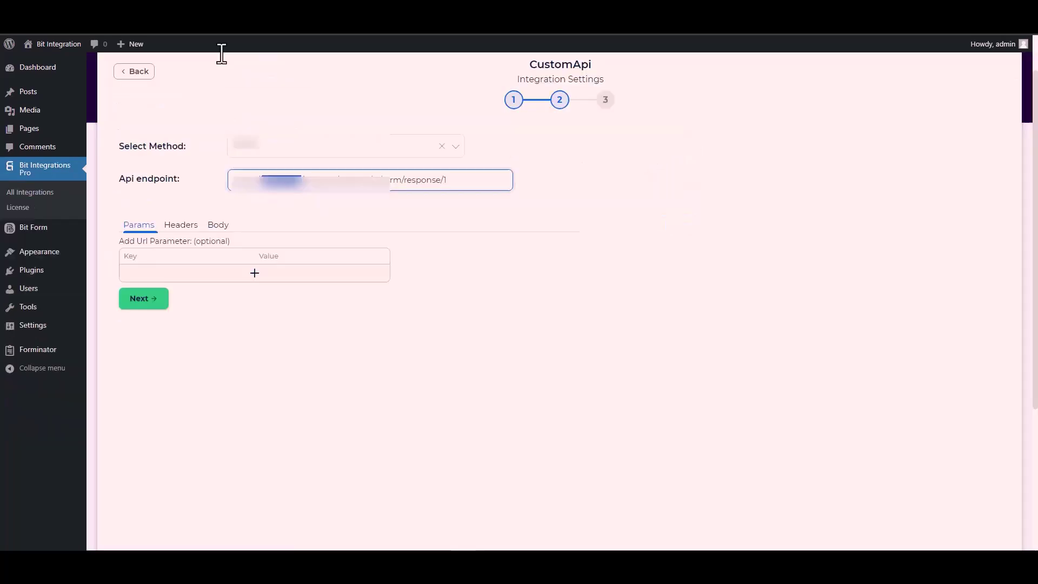
pyautogui.click(301, 179)
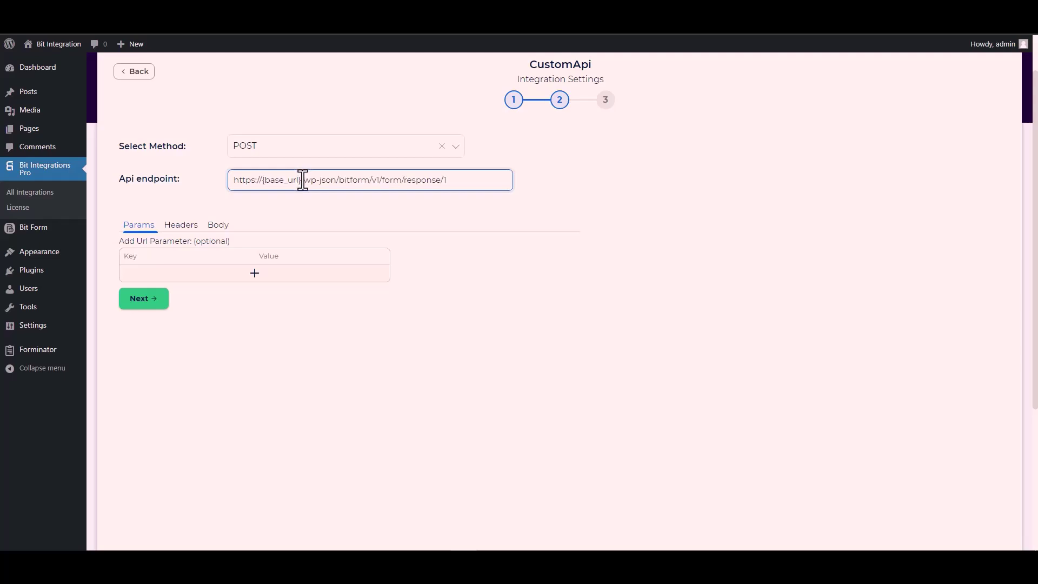
pyautogui.moveTo(301, 179); pyautogui.dragTo(231, 186)
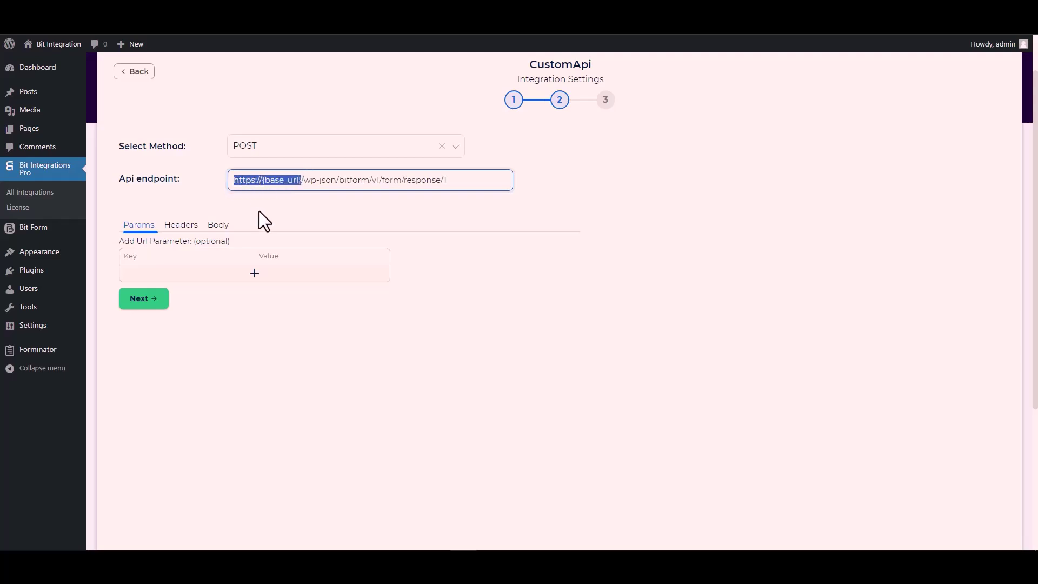
pyautogui.hotkey('ctrl', 'v')
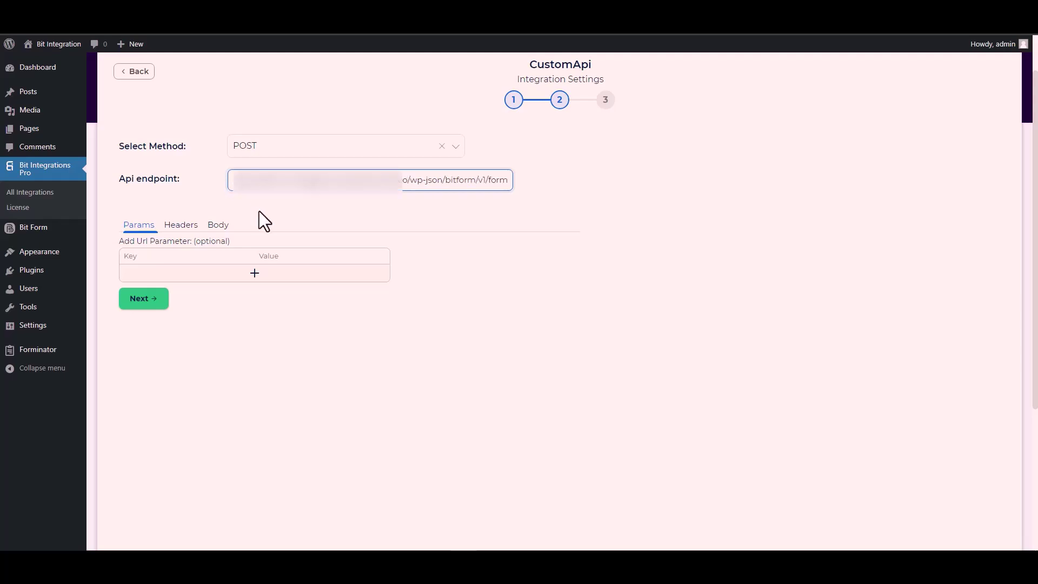
pyautogui.click(355, 209)
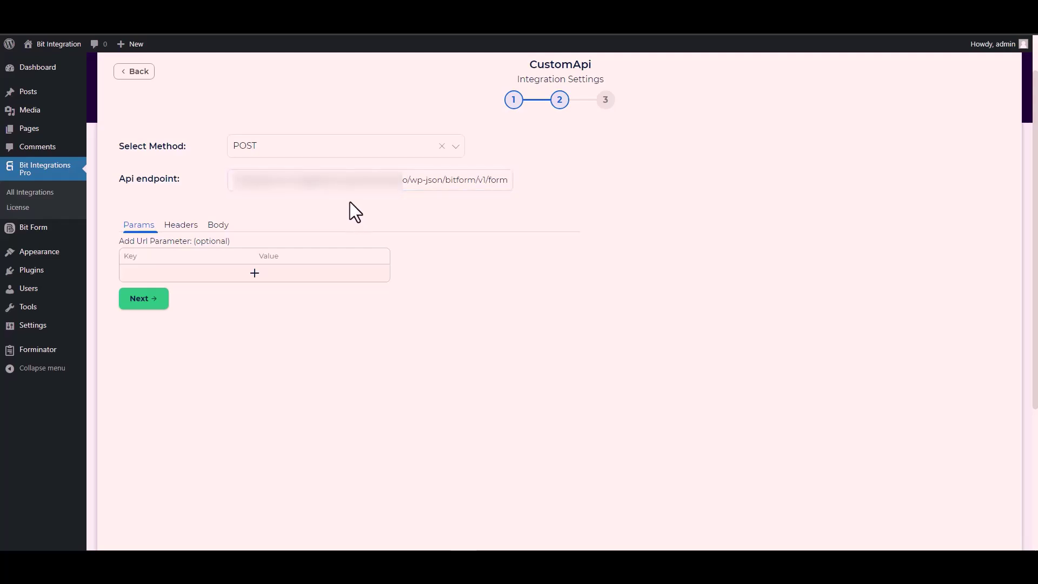
# Send all data in the body as application/x-www-form-urlencoded, and copy the Name field's key.
pyautogui.click(219, 233)
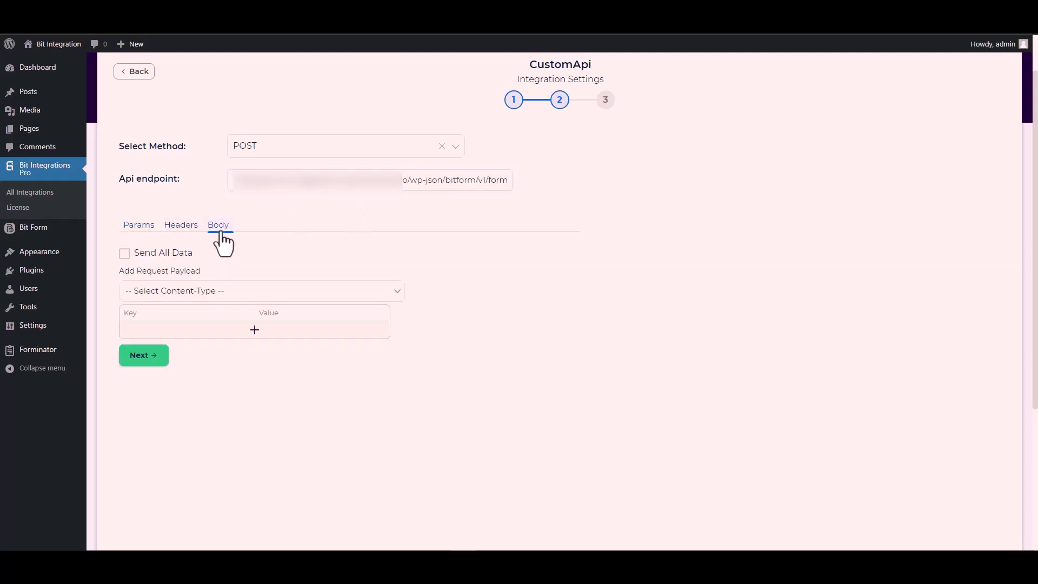
pyautogui.click(156, 252)
pyautogui.scroll(-2, 305, 247)
pyautogui.scroll(-1, 305, 247)
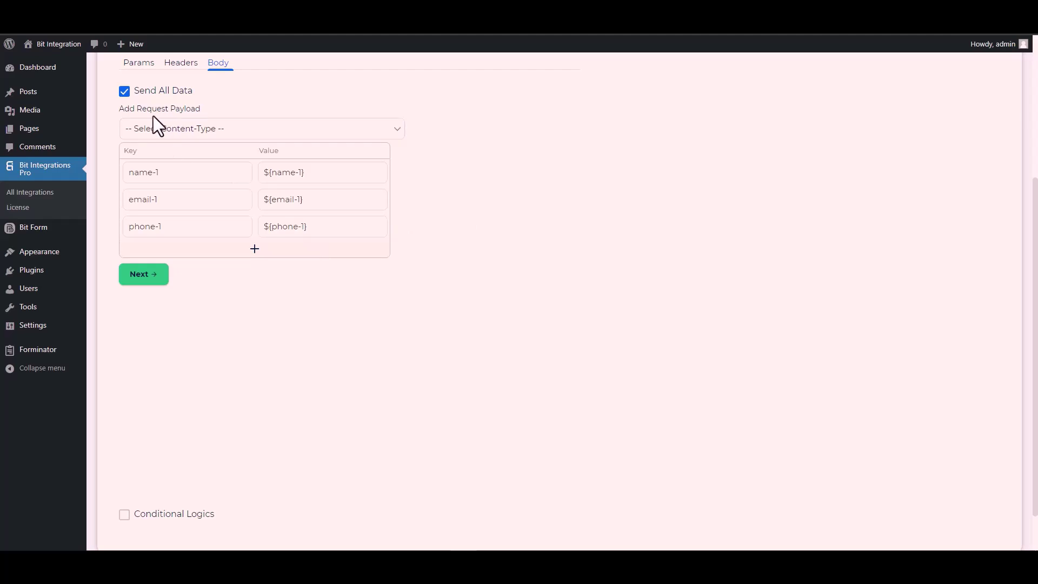
pyautogui.click(204, 130)
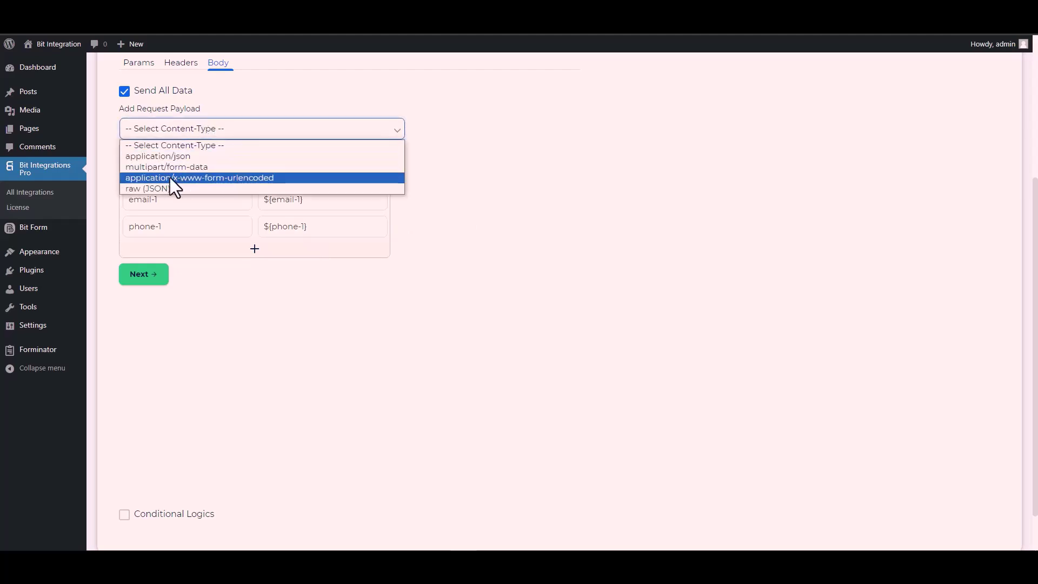
pyautogui.click(233, 177)
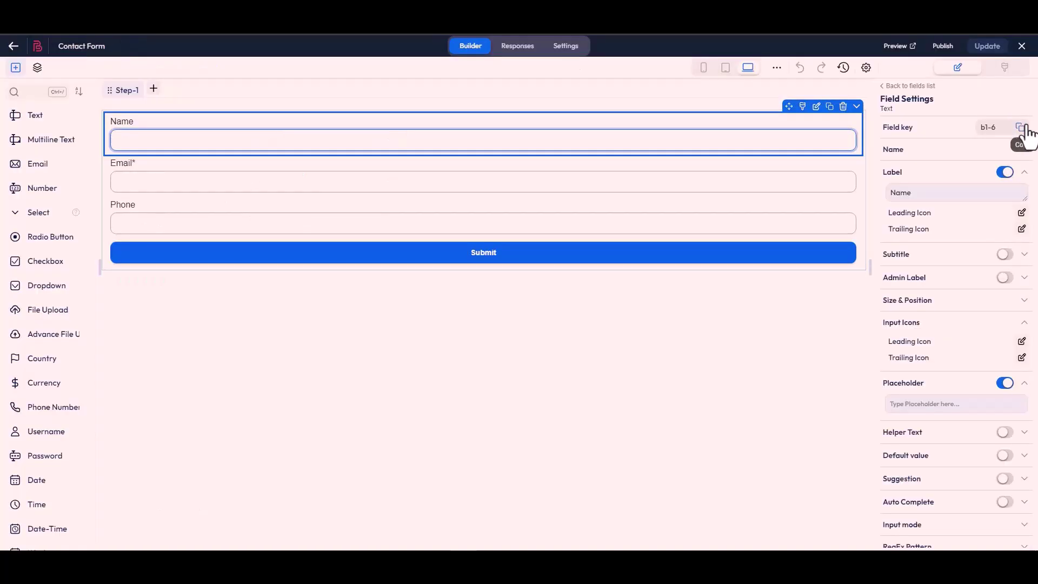
pyautogui.click(1022, 130)
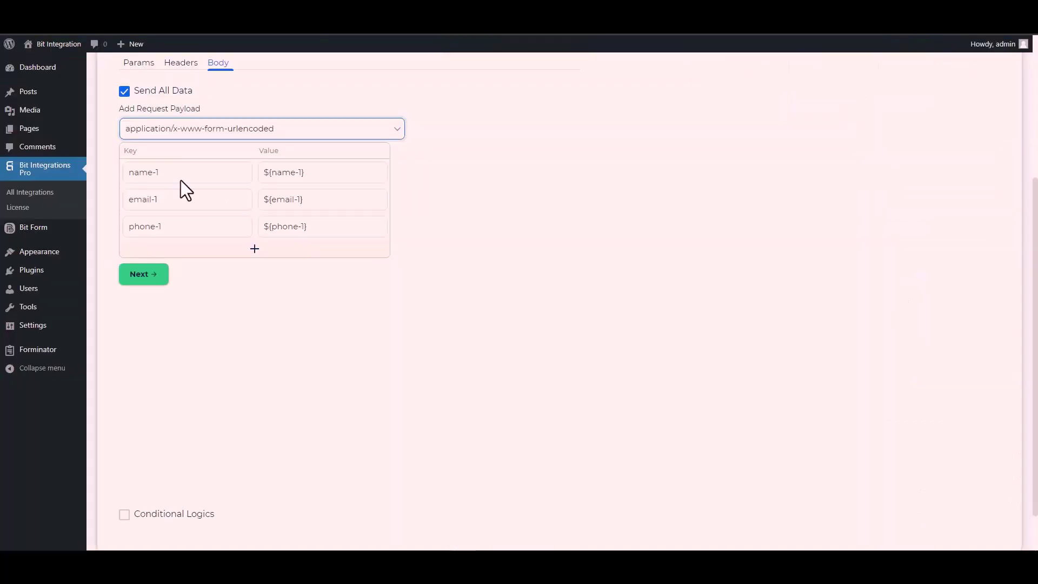
# Replace the name-1 and email-1 payload keys with Bit Form keys b1-6 and b1-4.
pyautogui.click(178, 173)
pyautogui.hotkey('ctrl', 'a')
pyautogui.hotkey('ctrl', 'v')
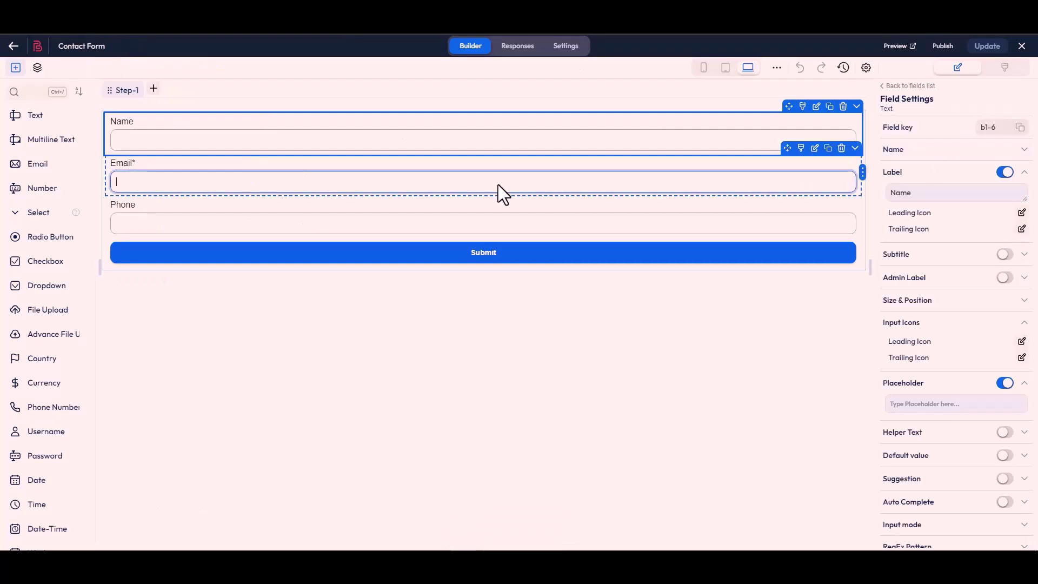
pyautogui.click(501, 192)
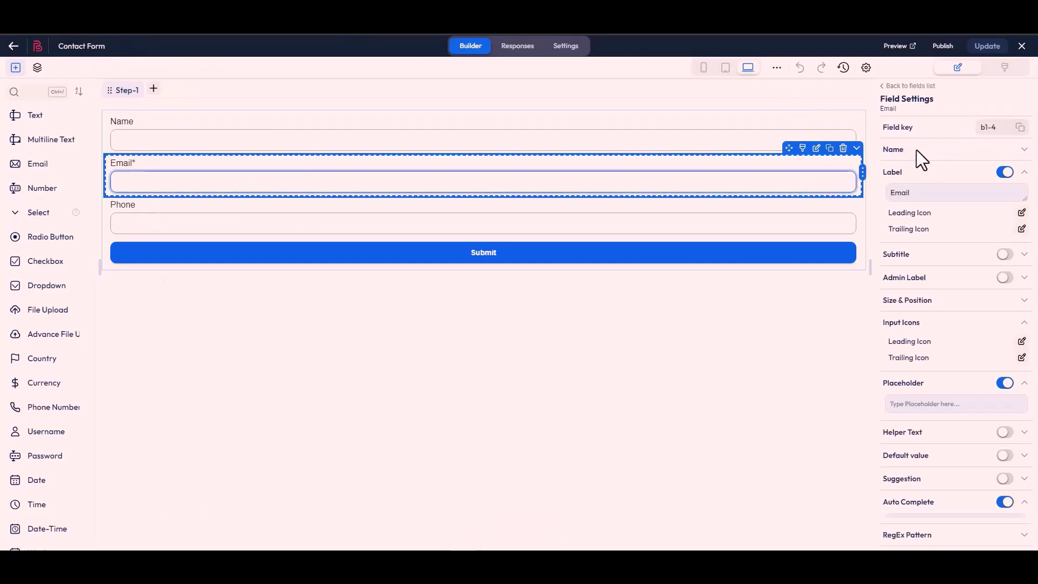
pyautogui.click(1019, 129)
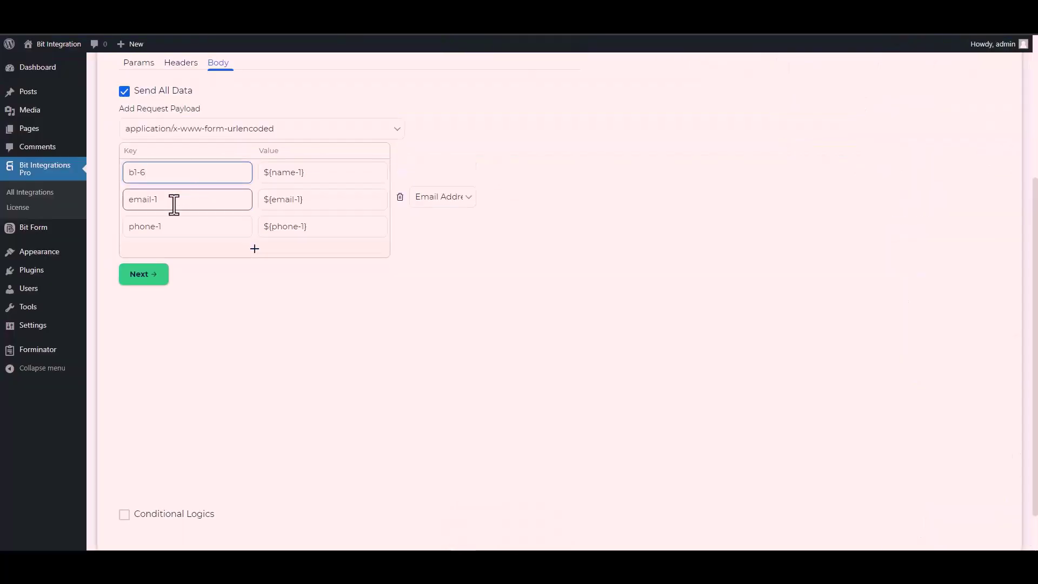
pyautogui.tripleClick(175, 205)
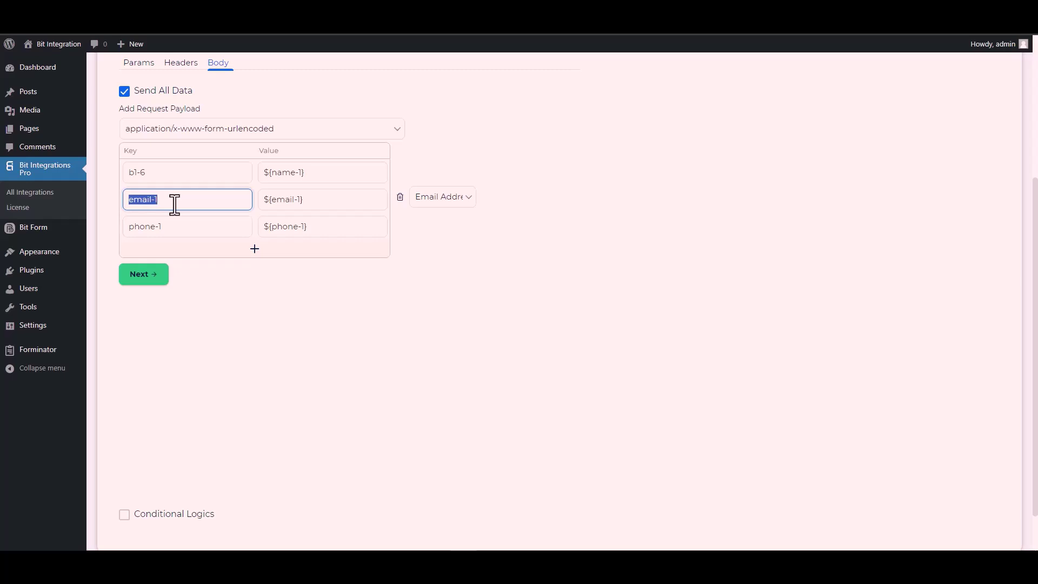
pyautogui.hotkey('ctrl', 'v')
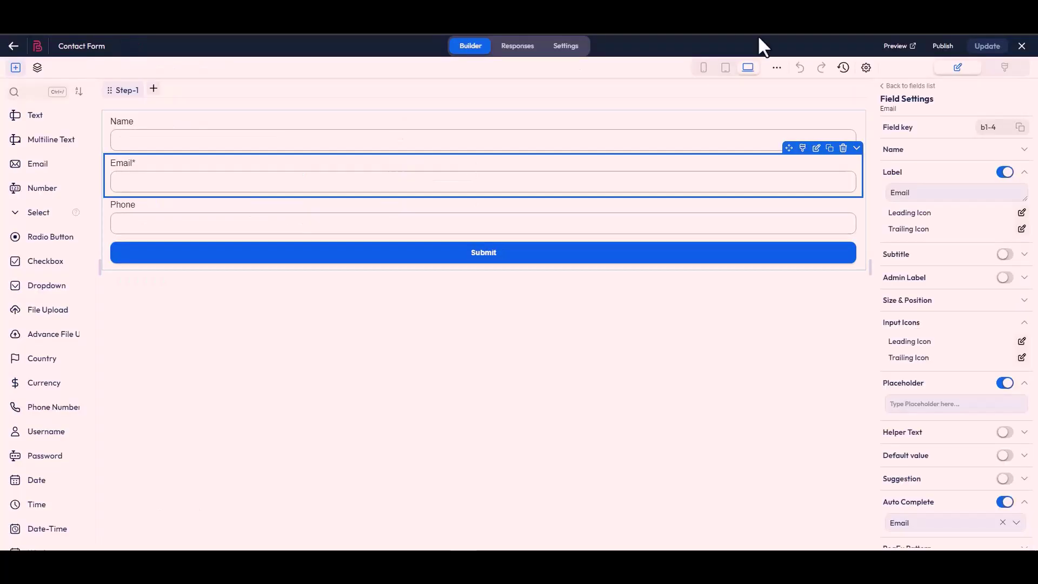
# Replace the phone-1 payload key with b1-7 and switch on Conditional Logics.
pyautogui.click(524, 234)
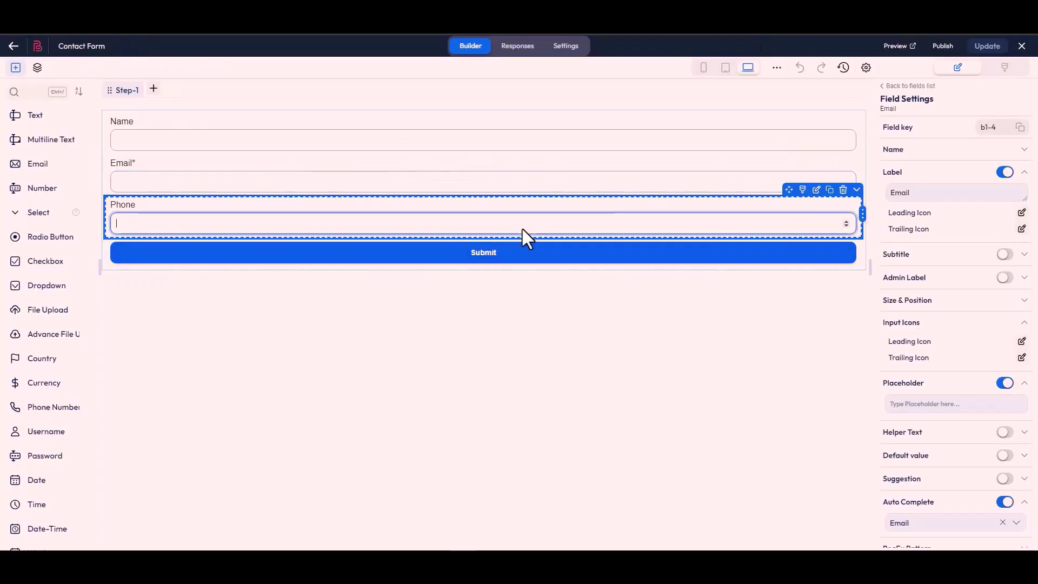
pyautogui.click(1020, 128)
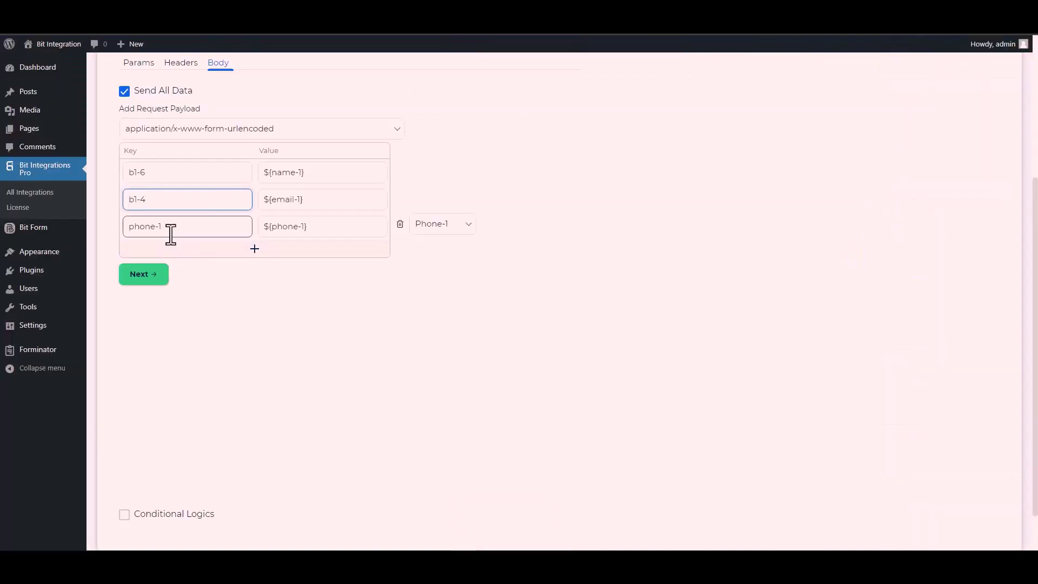
pyautogui.tripleClick(171, 231)
pyautogui.hotkey('ctrl', 'v')
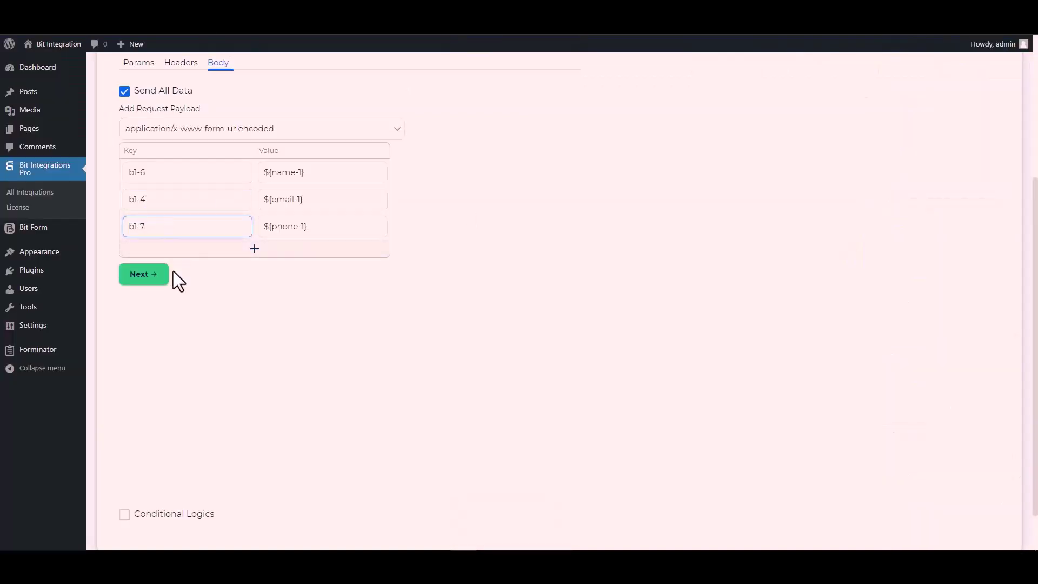
pyautogui.scroll(-1, 173, 271)
pyautogui.click(165, 468)
# Turn Conditional Logics back off, then finish and save the CustomApi integration.
pyautogui.scroll(-2, 205, 387)
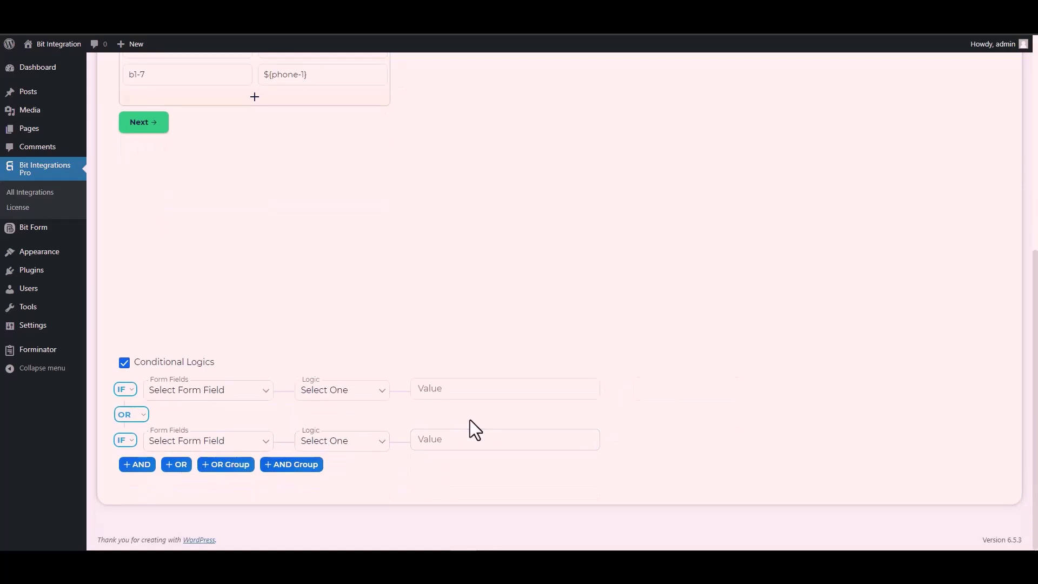
pyautogui.click(121, 364)
pyautogui.scroll(4, 252, 364)
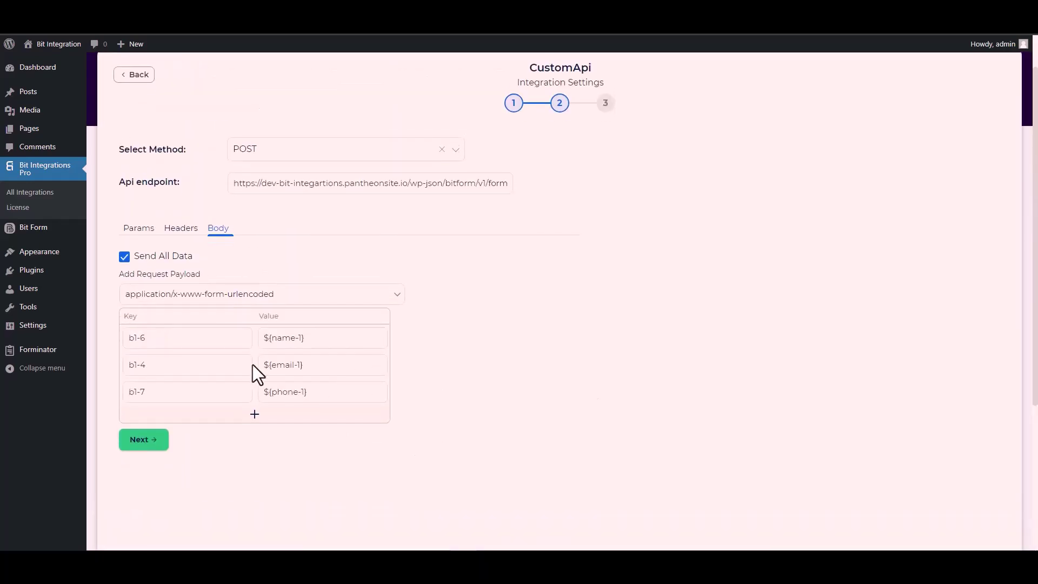
pyautogui.click(151, 442)
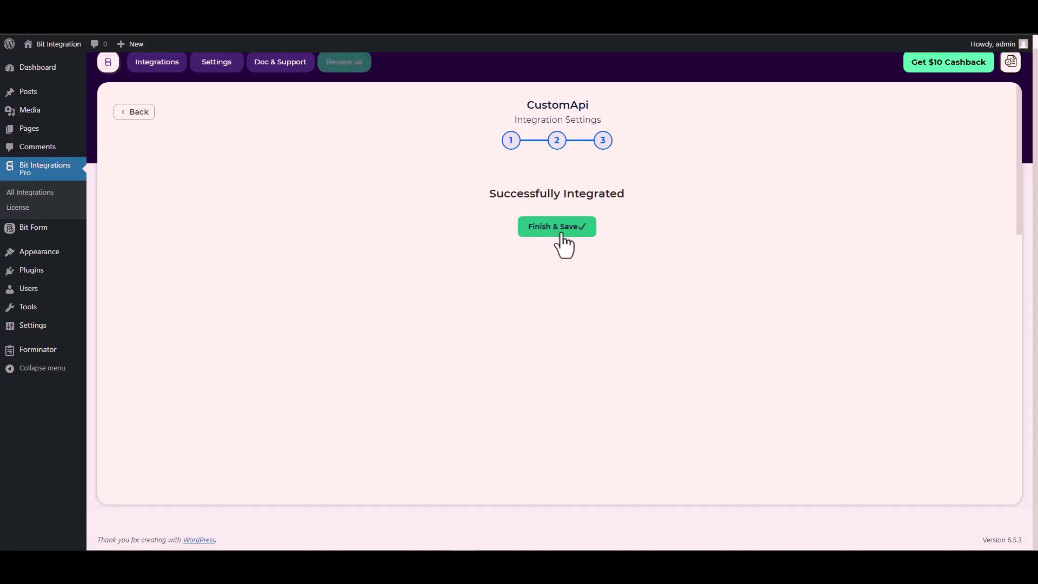
pyautogui.click(561, 235)
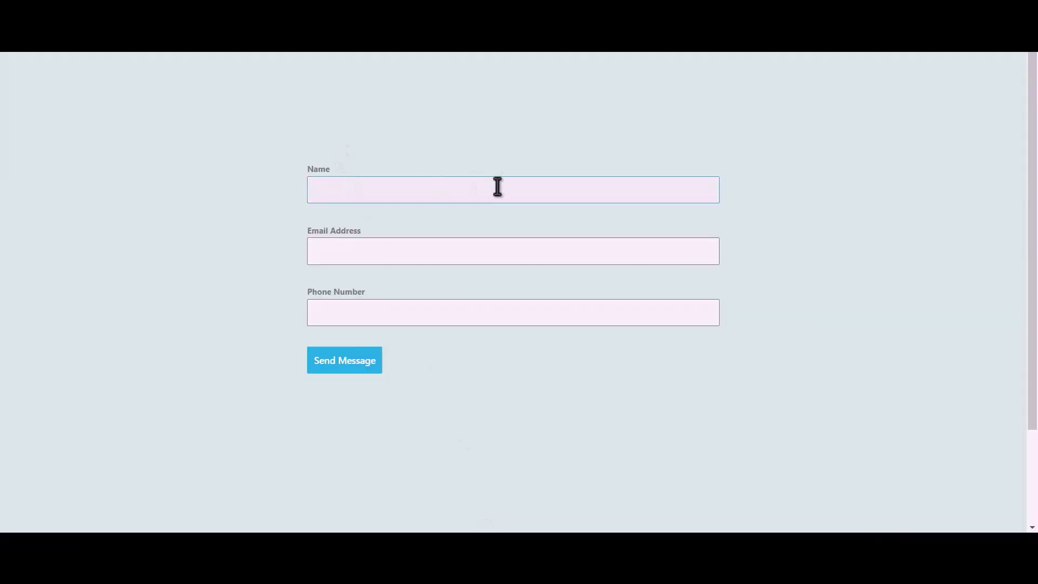
# Submit the contact form with name 'Bit Integrations' plus a test e-mail address and phone number.
pyautogui.write('Bit Integrations')
pyautogui.click(443, 254)
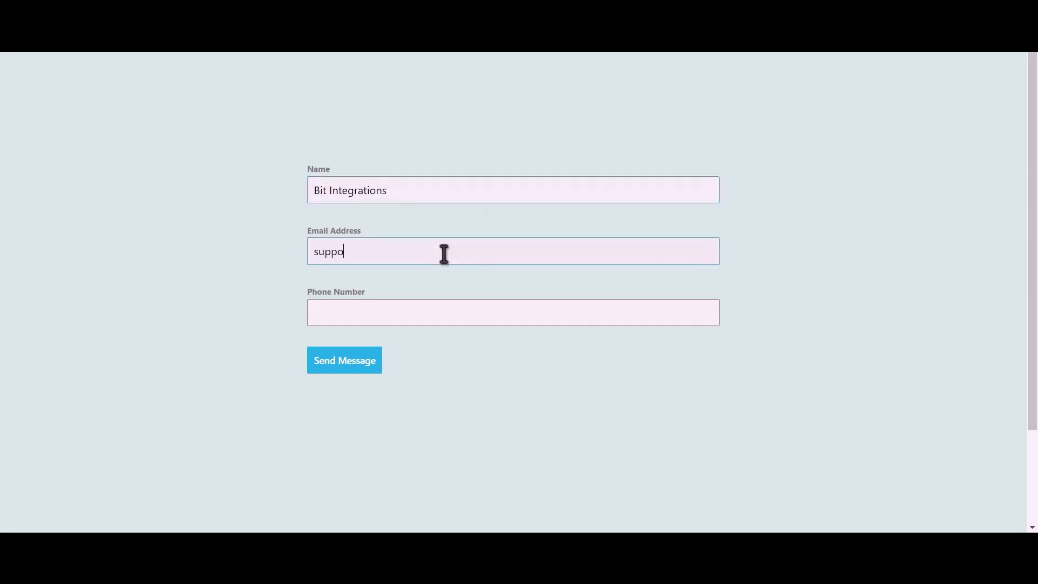
pyautogui.write('44455')
pyautogui.write('5666')
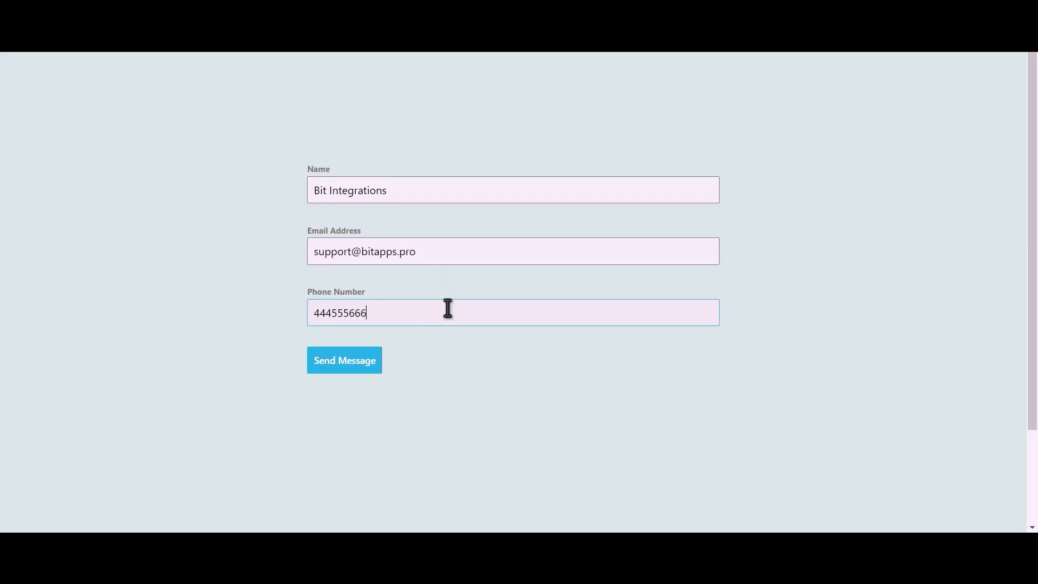
pyautogui.click(342, 369)
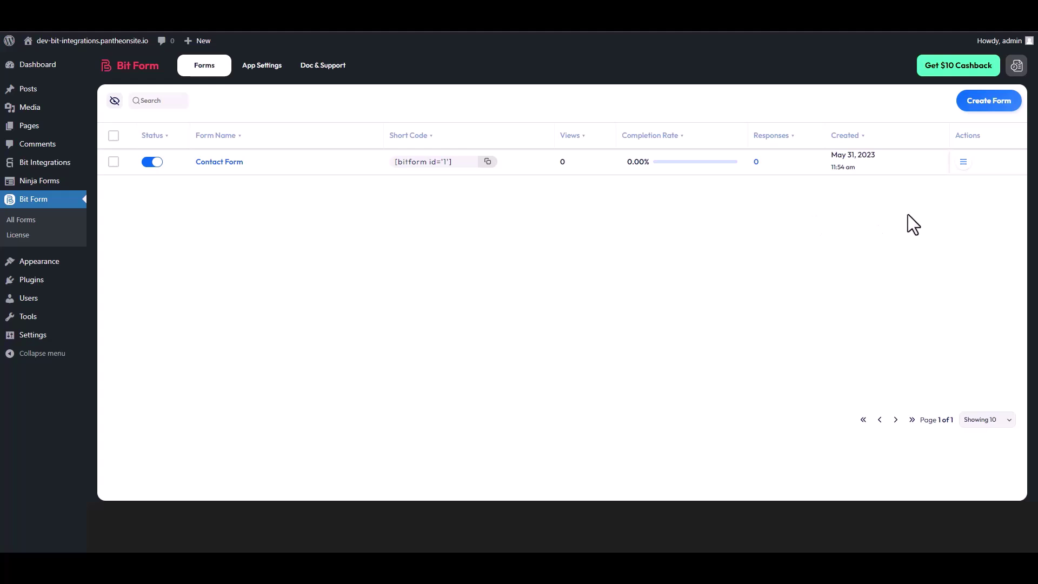
# Open the Contact Form's Responses from its Actions menu in All Forms.
pyautogui.click(963, 163)
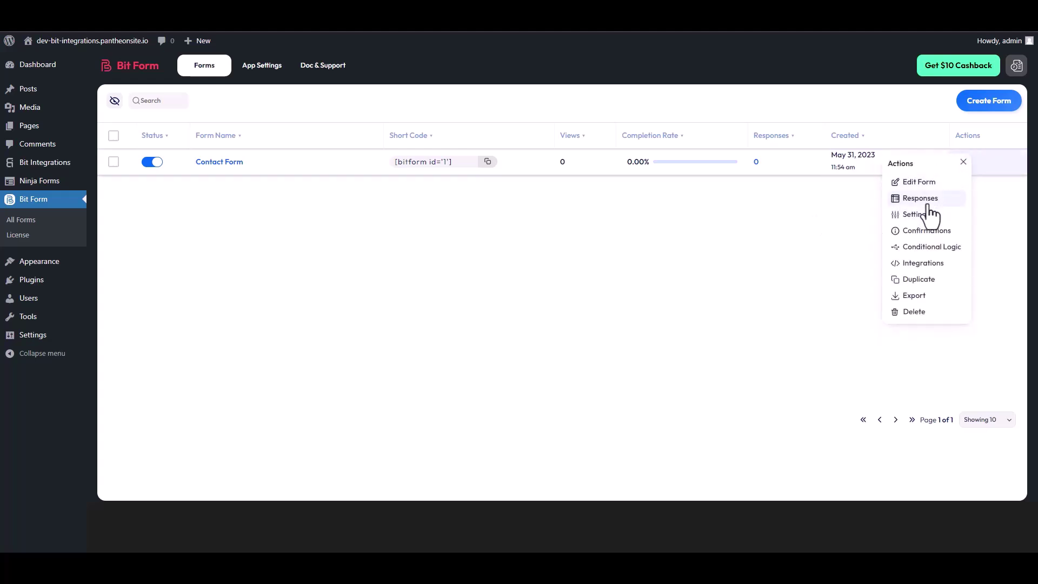
pyautogui.click(924, 199)
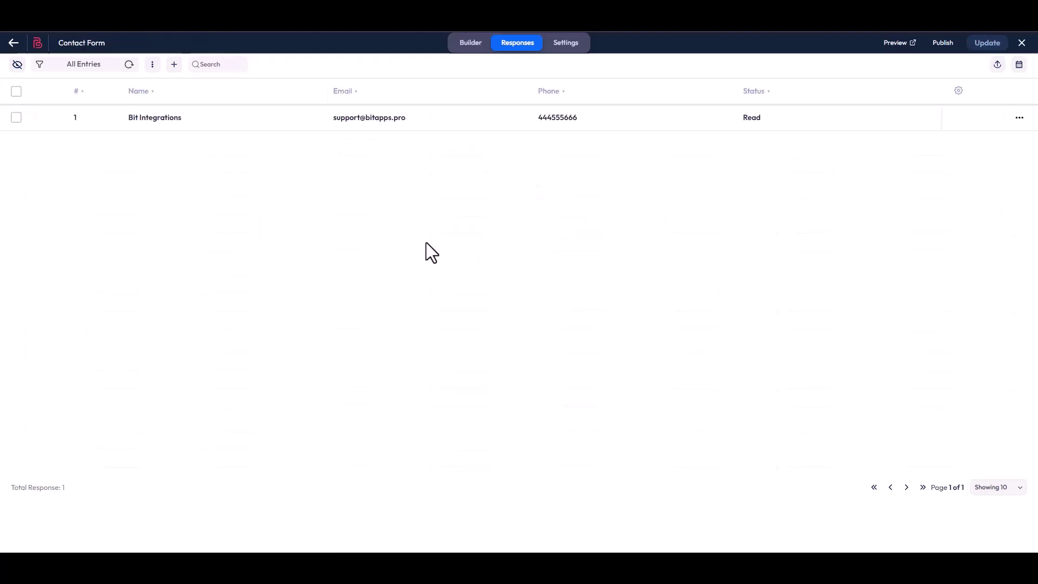